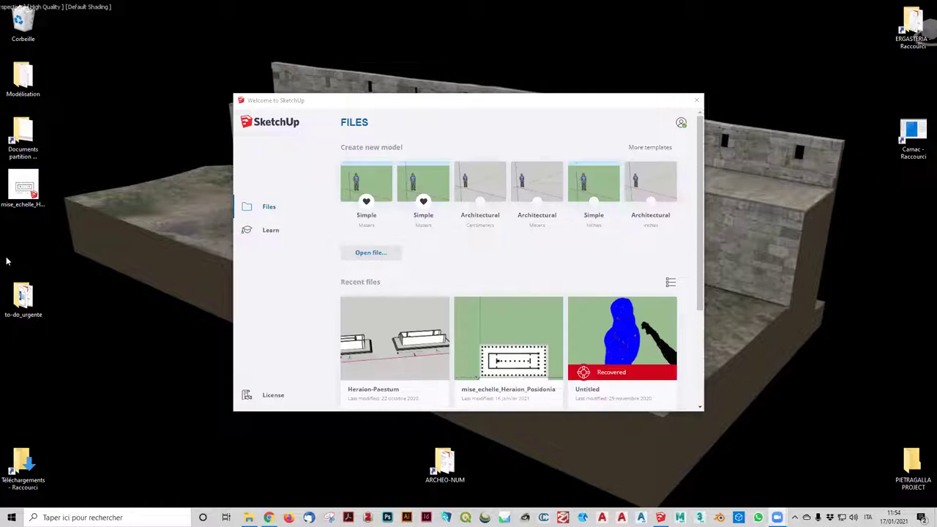
- Open mise_echelle_Heraion_Posidonia and measure its scale bar from 0 to 15, reading 15,00 m
click(40, 176)
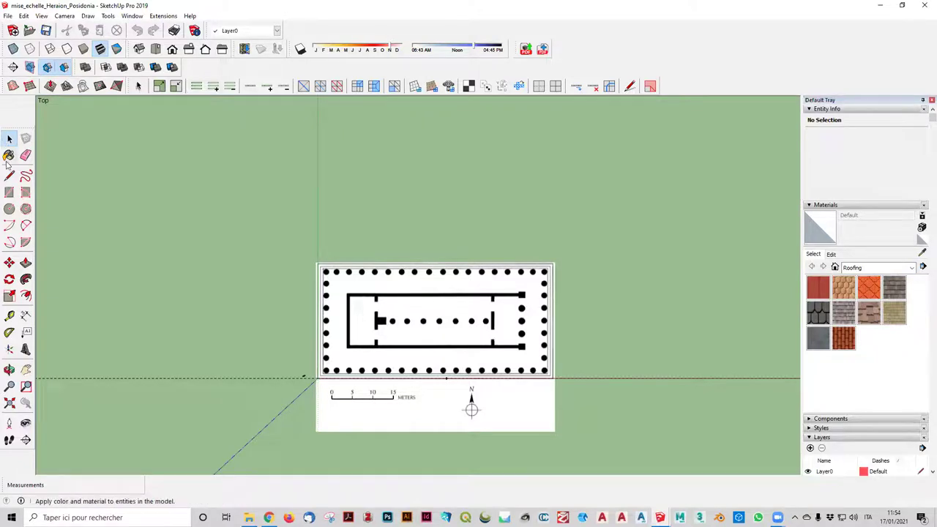
click(9, 315)
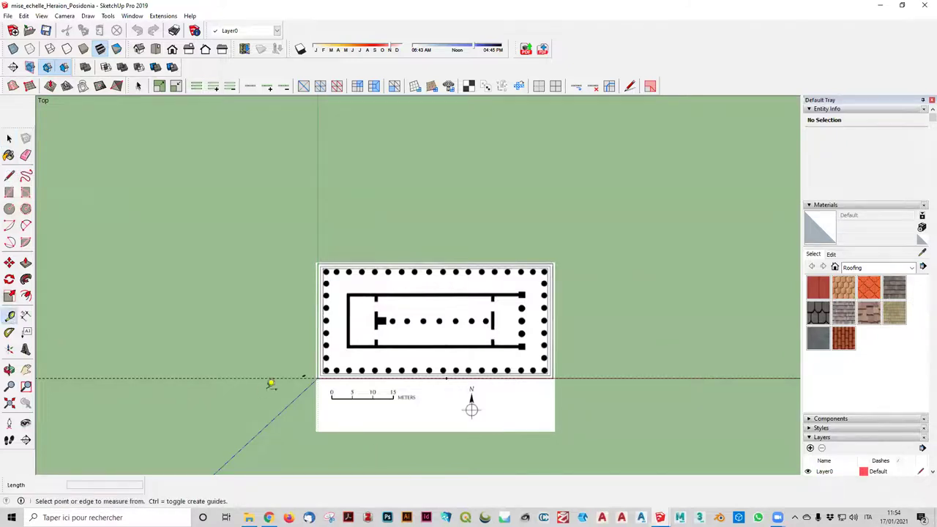
click(332, 395)
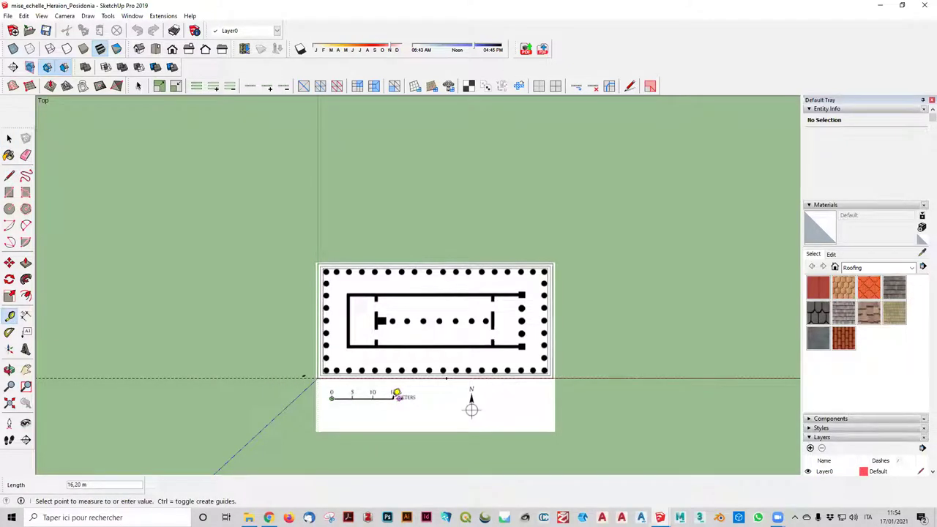
click(393, 393)
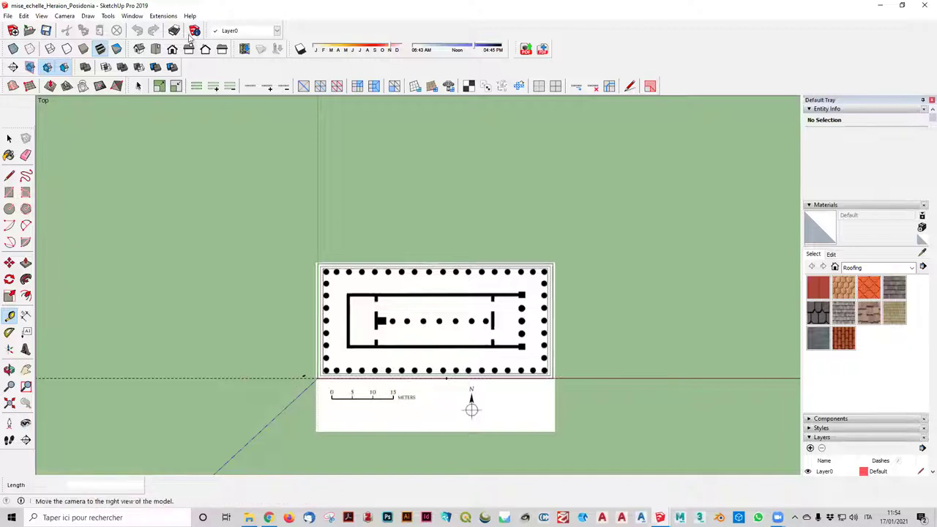
click(133, 16)
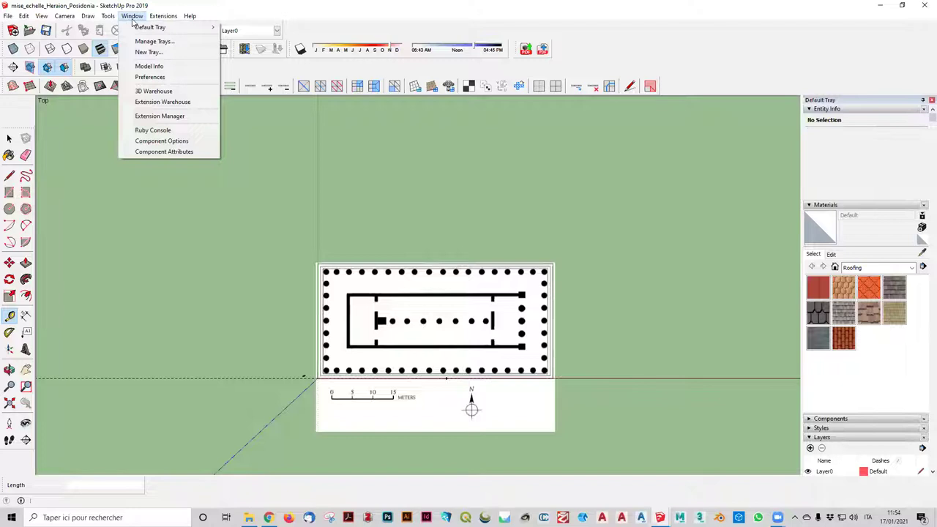
click(146, 66)
click(347, 153)
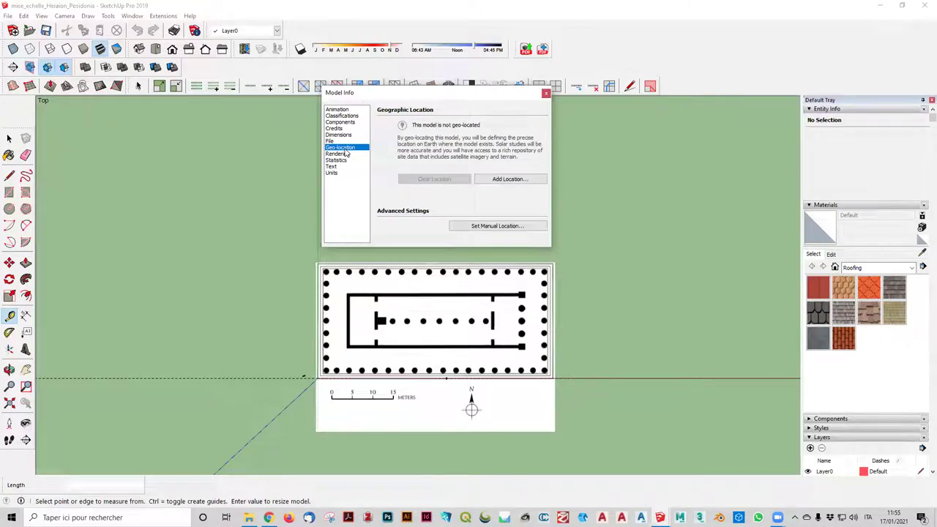
click(545, 95)
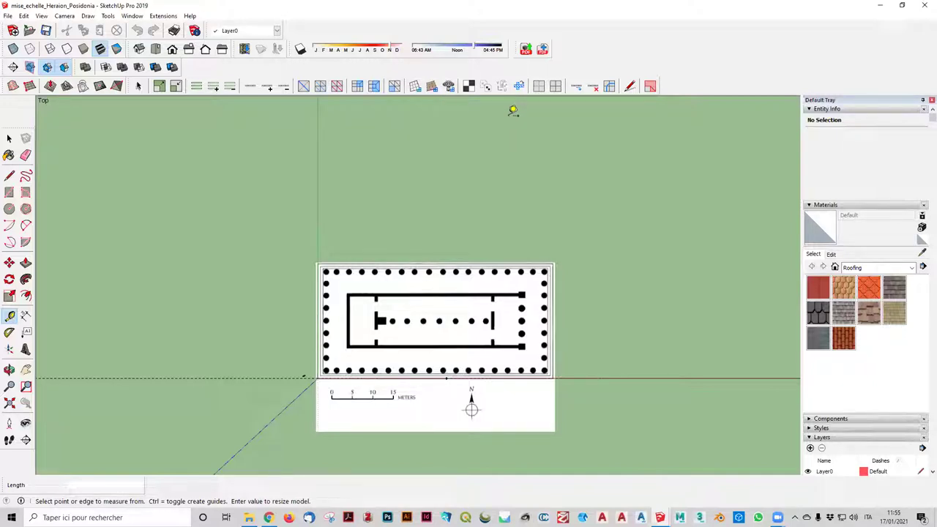
- Look through the Help menu, then go to the File menu's Geo-location options
click(194, 17)
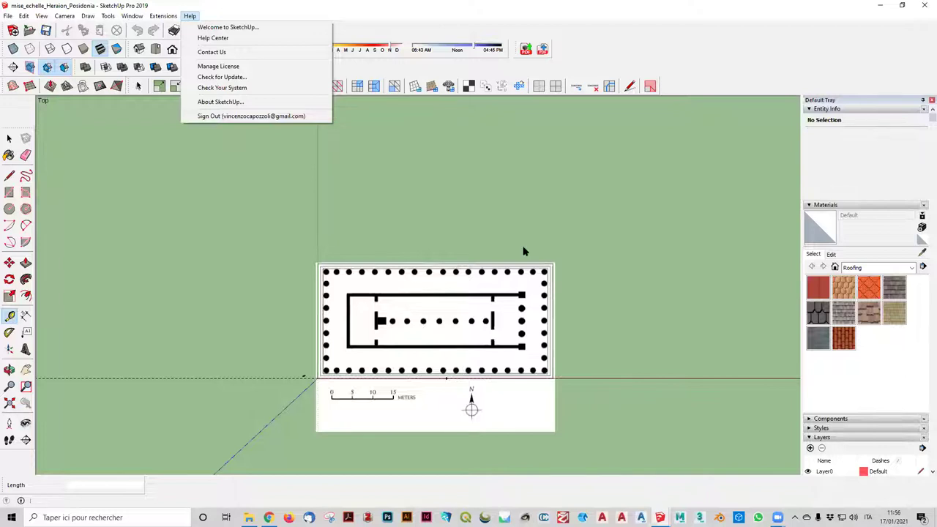
click(6, 15)
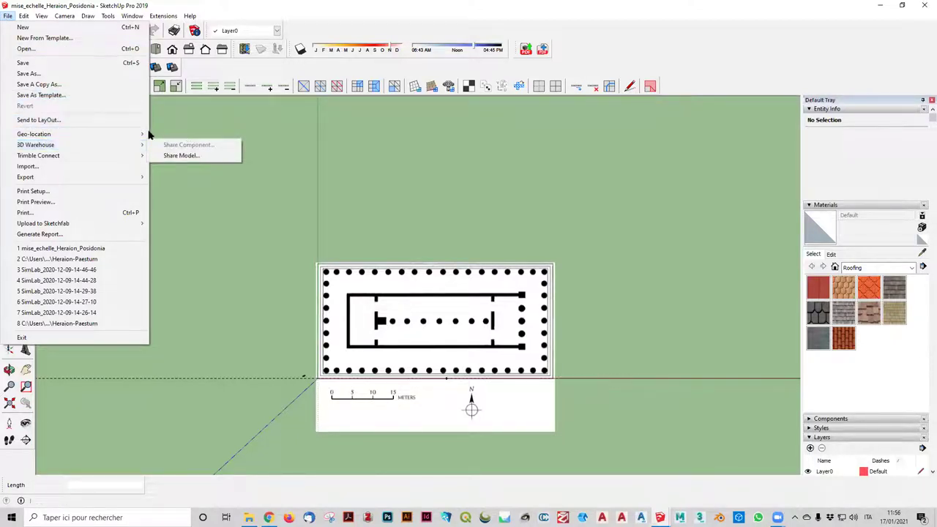
mouse_move(33, 134)
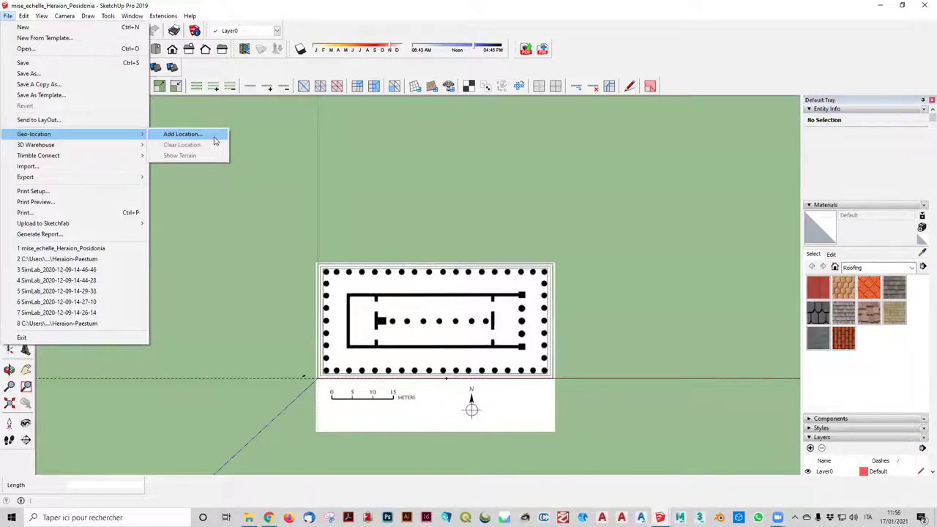
- Open Add Location and search the map for Paestum, resolving to Paestum, Campania
click(215, 139)
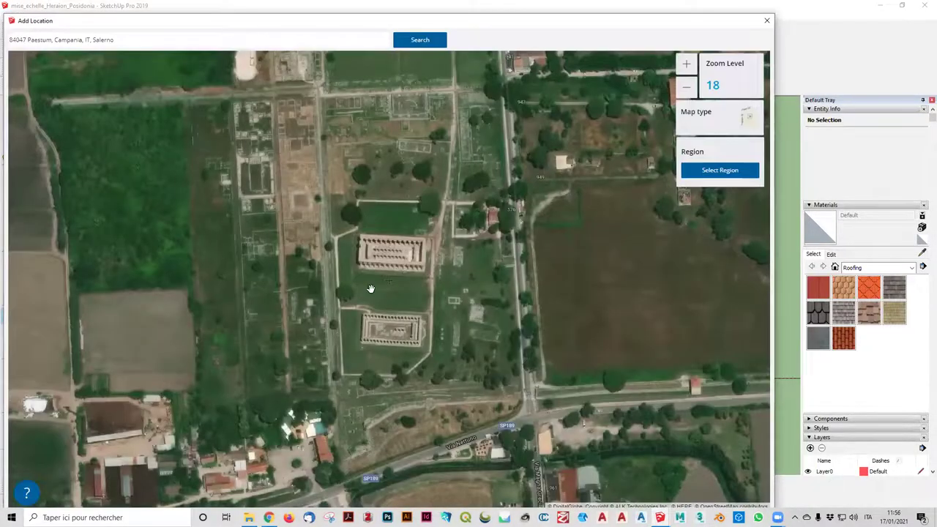
scroll(369, 267, down, 2)
scroll(368, 267, down, 2)
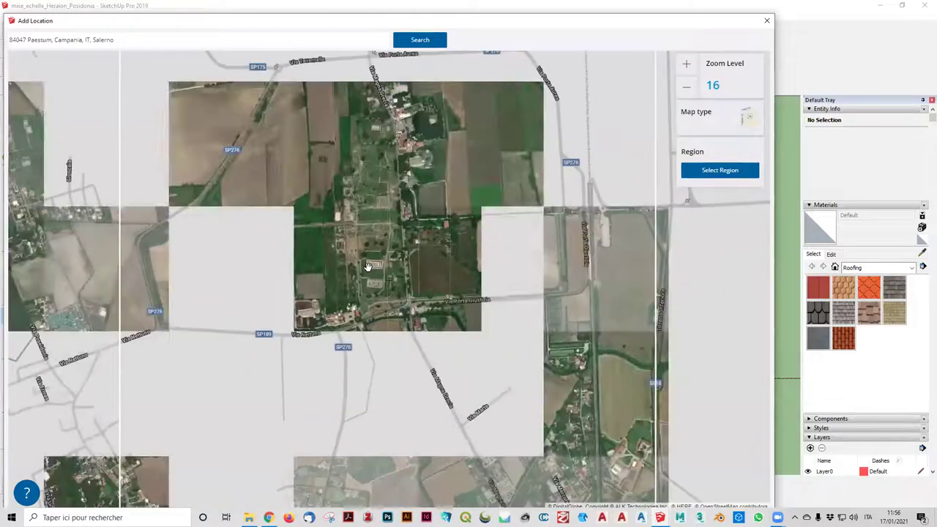
scroll(366, 254, down, 5)
scroll(367, 255, down, 2)
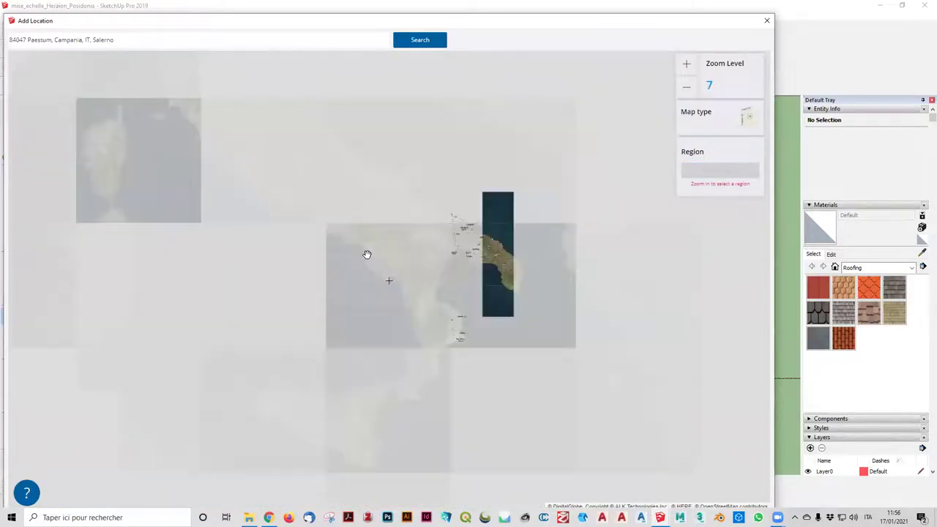
scroll(366, 255, down, 2)
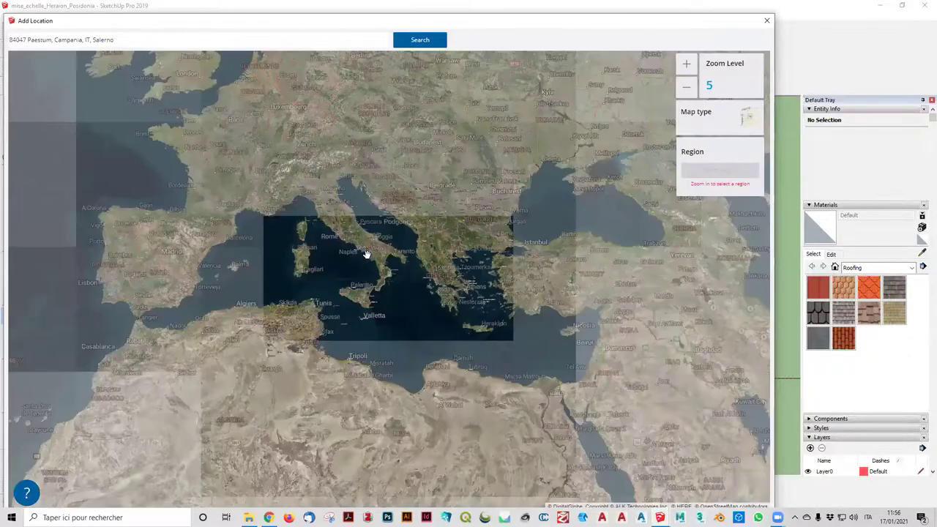
scroll(367, 255, down, 2)
scroll(366, 255, down, 1)
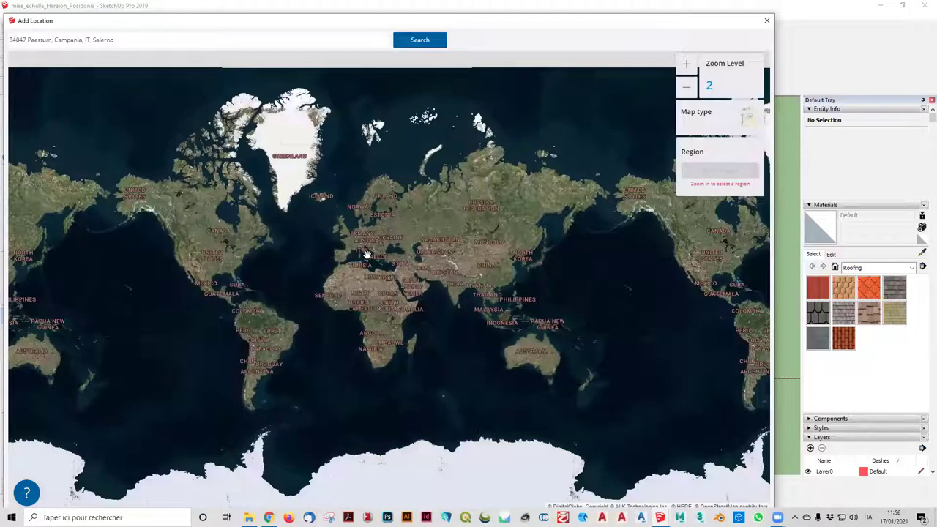
click(267, 37)
key(ctrl+a)
text(Paestum)
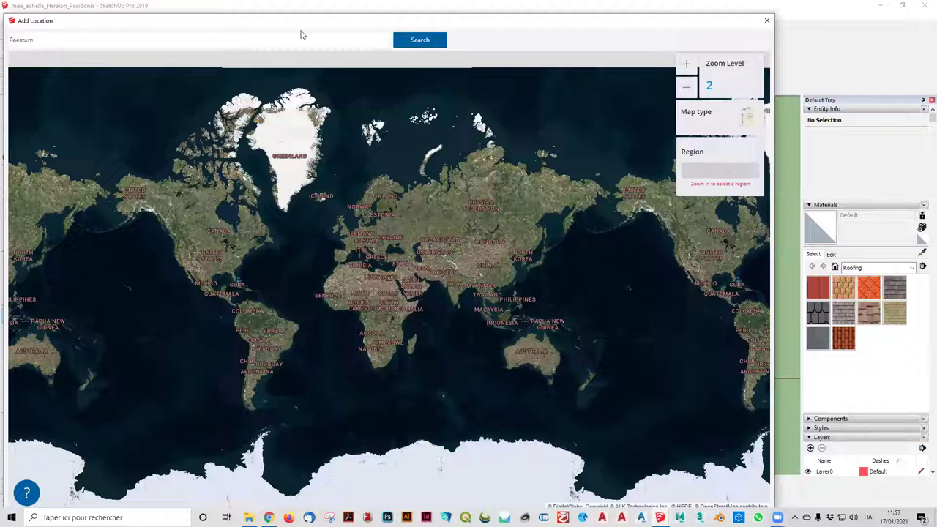
click(424, 41)
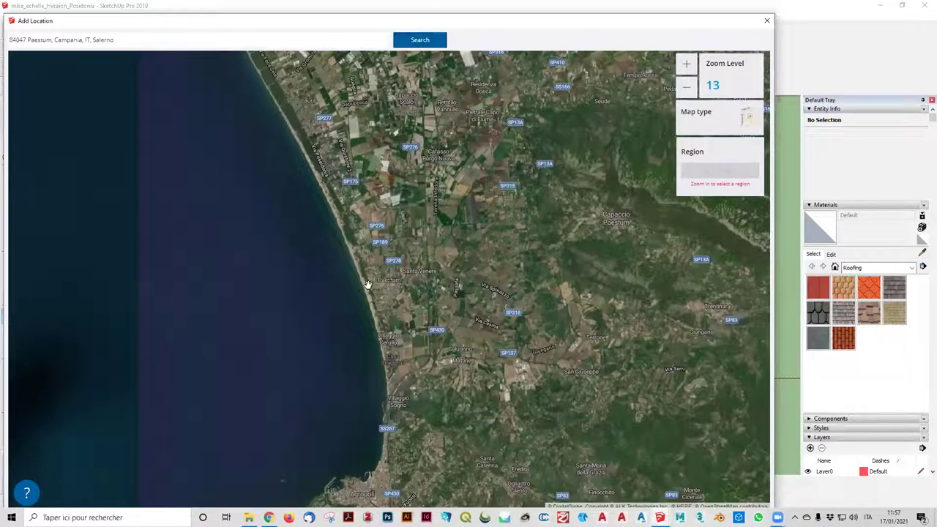
- Zoom the location map to level 18 and centre it on the two Paestum temples
scroll(396, 235, up, 1)
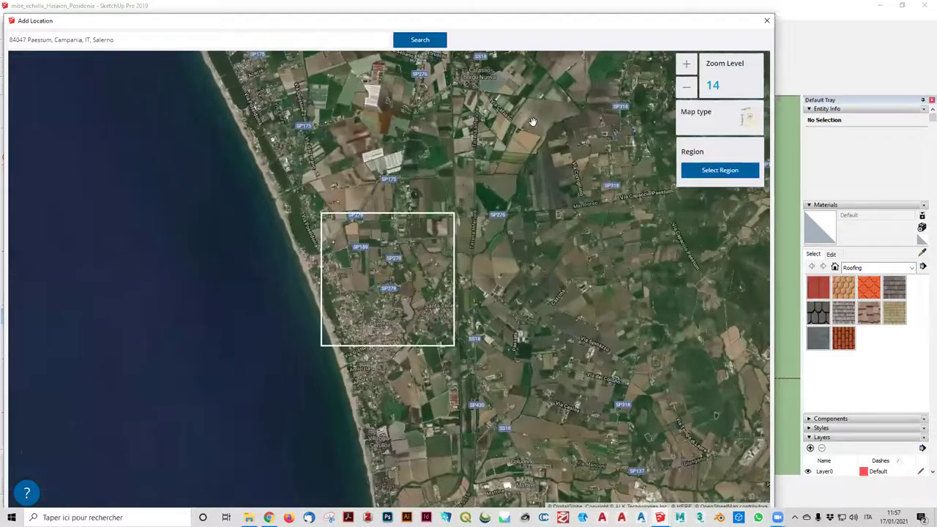
drag(538, 121, 532, 173)
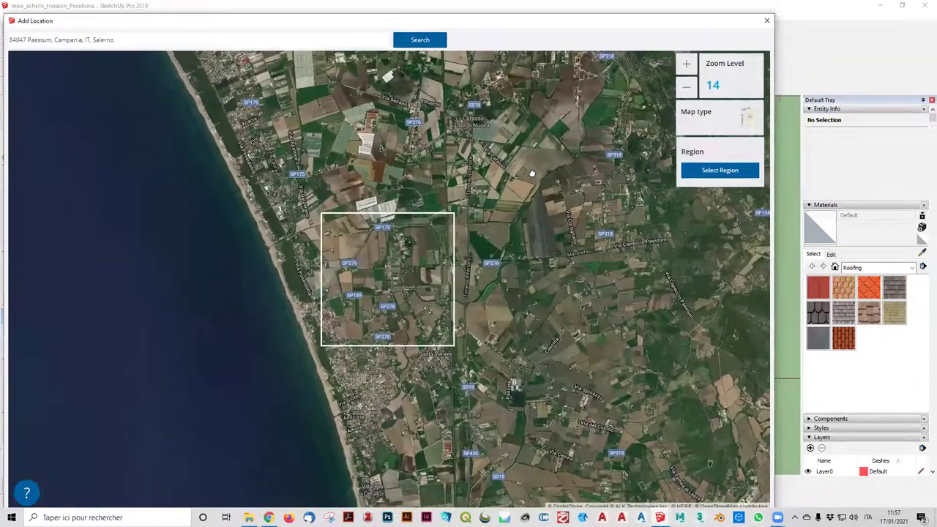
drag(513, 383, 512, 389)
scroll(390, 271, up, 1)
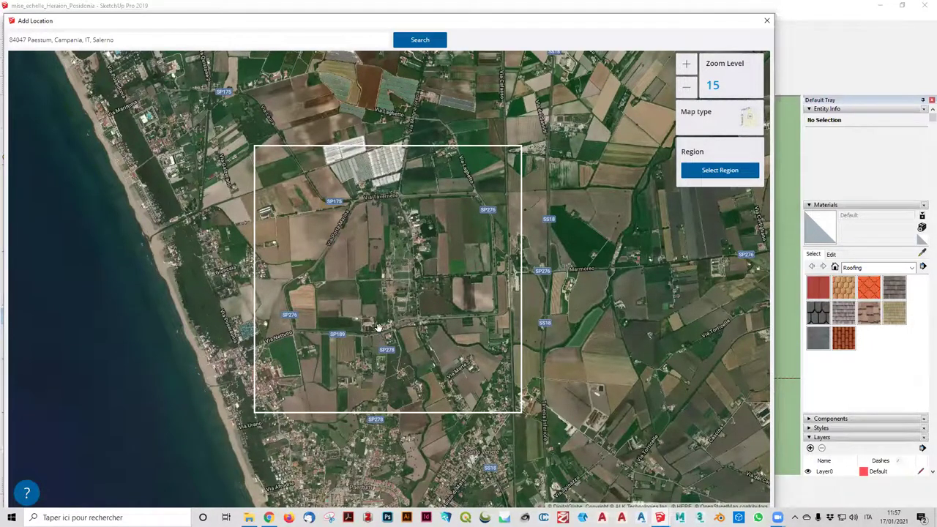
scroll(393, 265, up, 1)
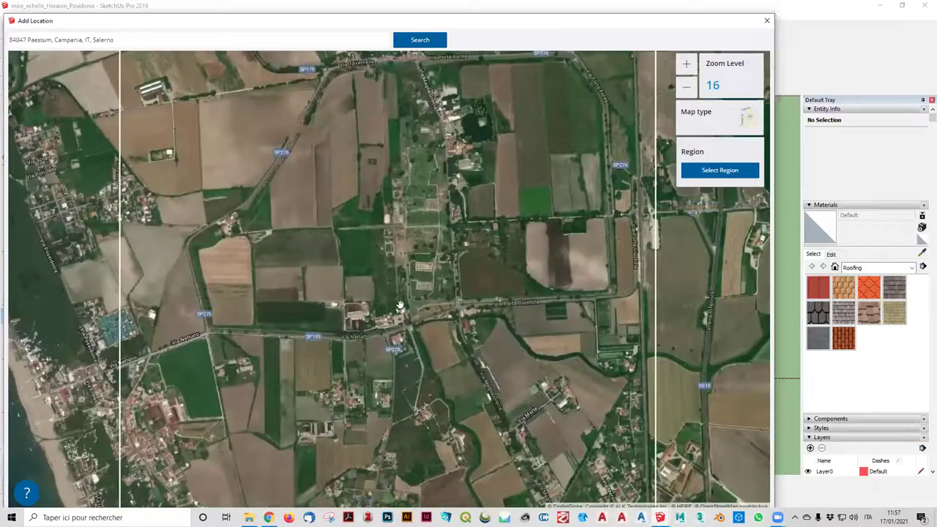
scroll(402, 305, up, 1)
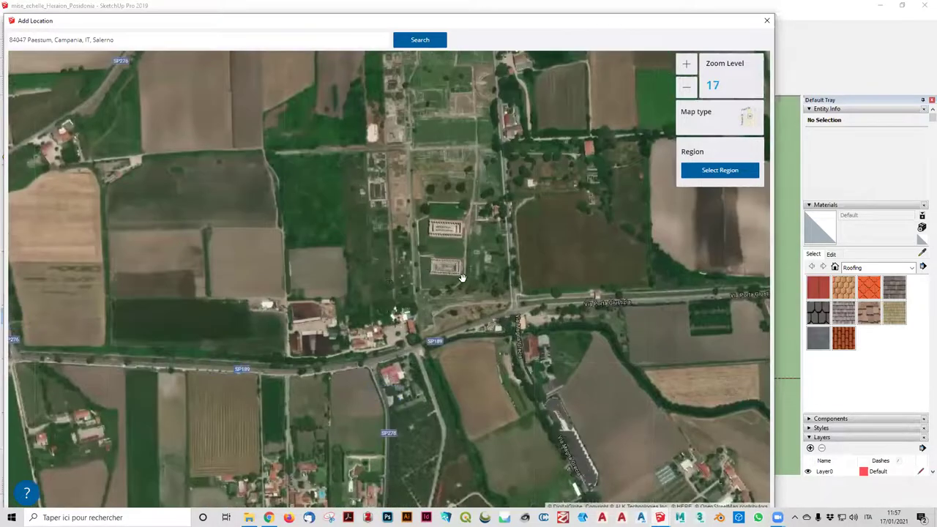
scroll(452, 262, up, 1)
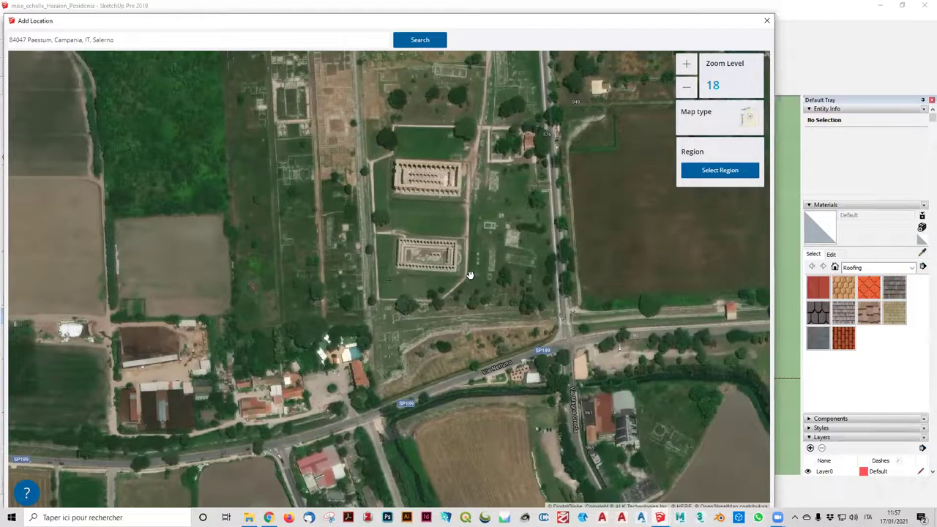
drag(577, 176, 572, 197)
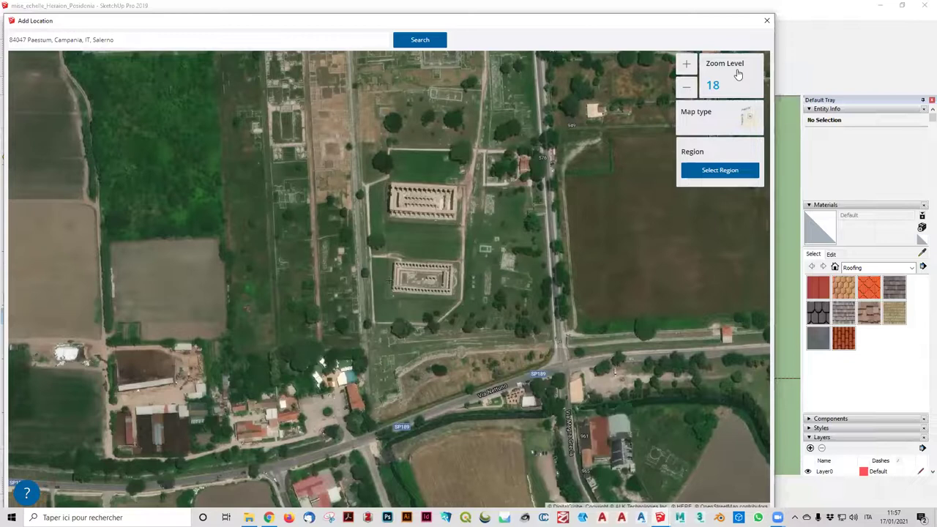
drag(539, 204, 540, 225)
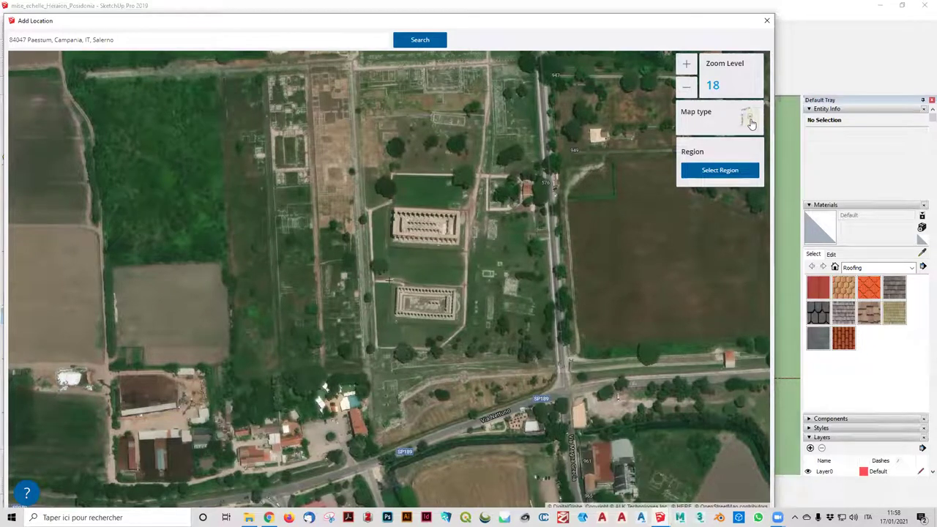
click(716, 179)
click(728, 170)
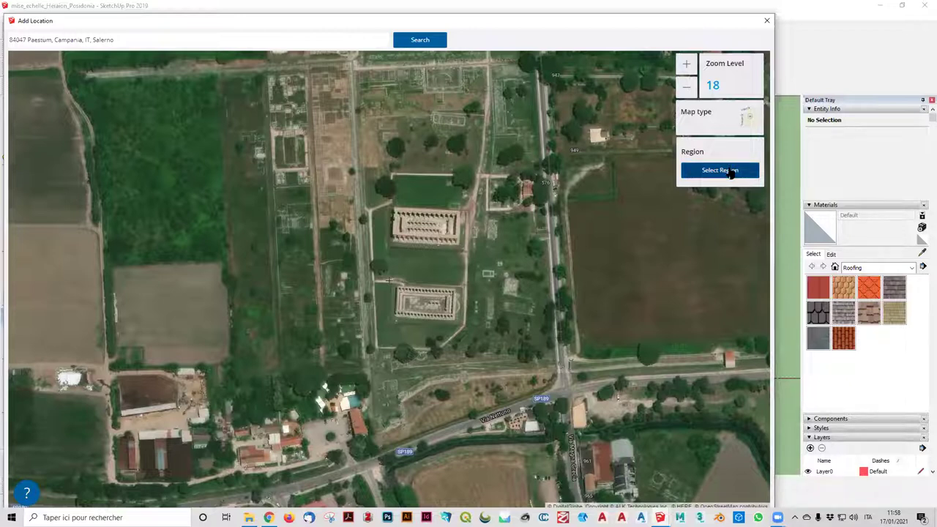
- Fit the import region around the Paestum temple site and import the satellite snapshot
drag(39, 82, 101, 117)
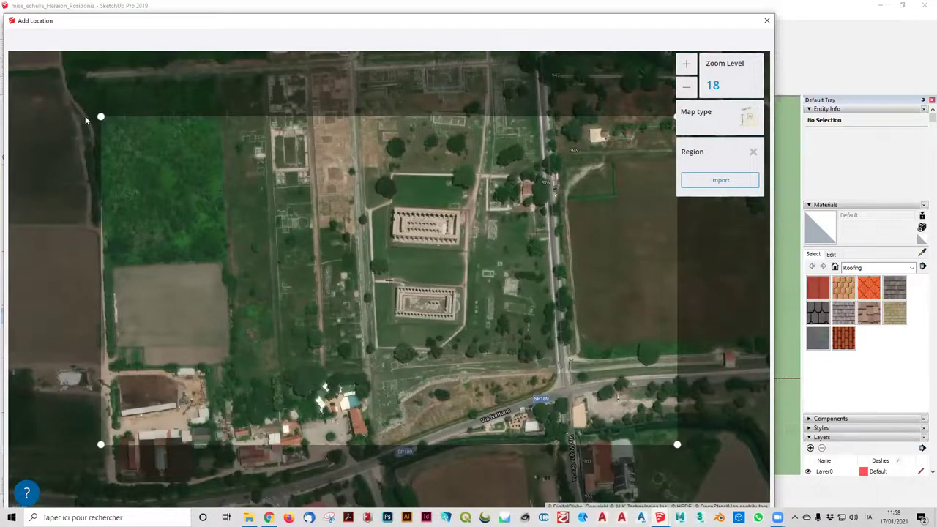
drag(101, 117, 53, 61)
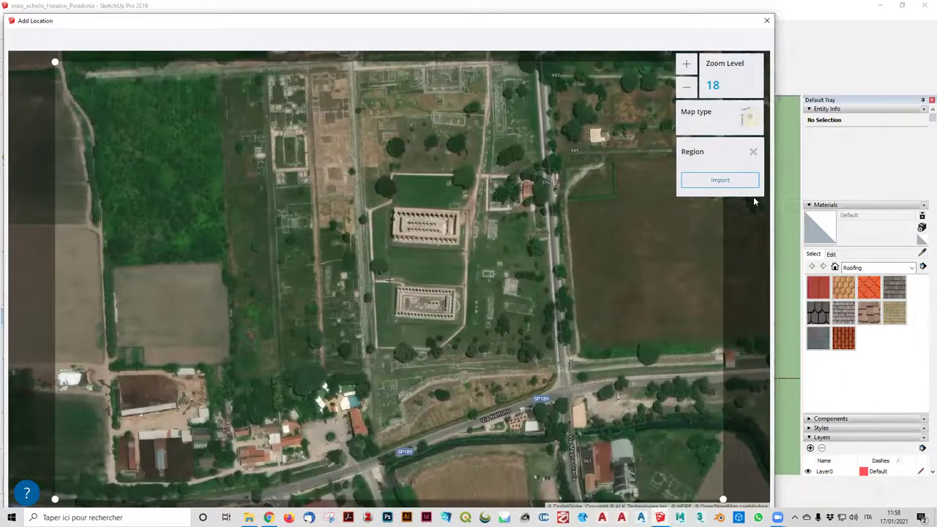
click(707, 183)
click(707, 180)
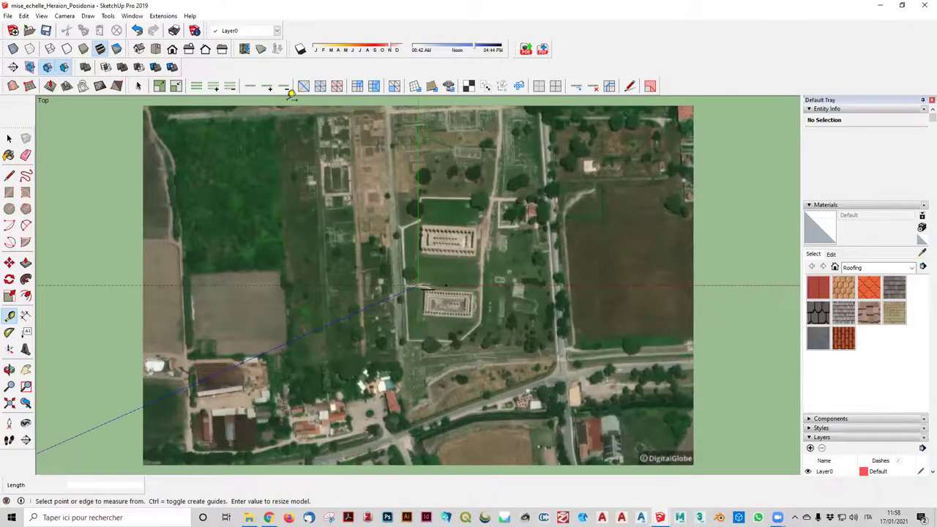
scroll(563, 225, down, 2)
scroll(856, 445, down, 3)
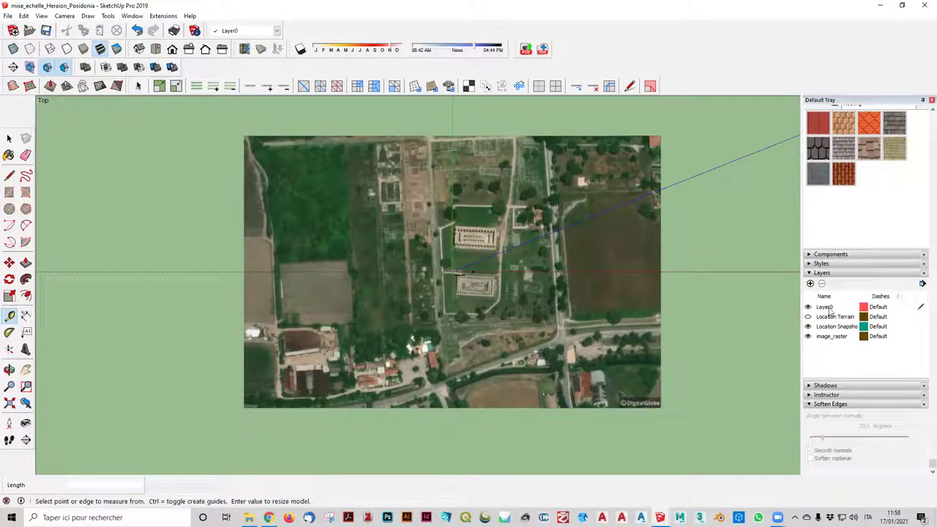
click(806, 316)
click(808, 317)
mouse_move(732, 341)
middle_down()
mouse_move(642, 159)
mouse_move(747, 379)
middle_up()
key(t)
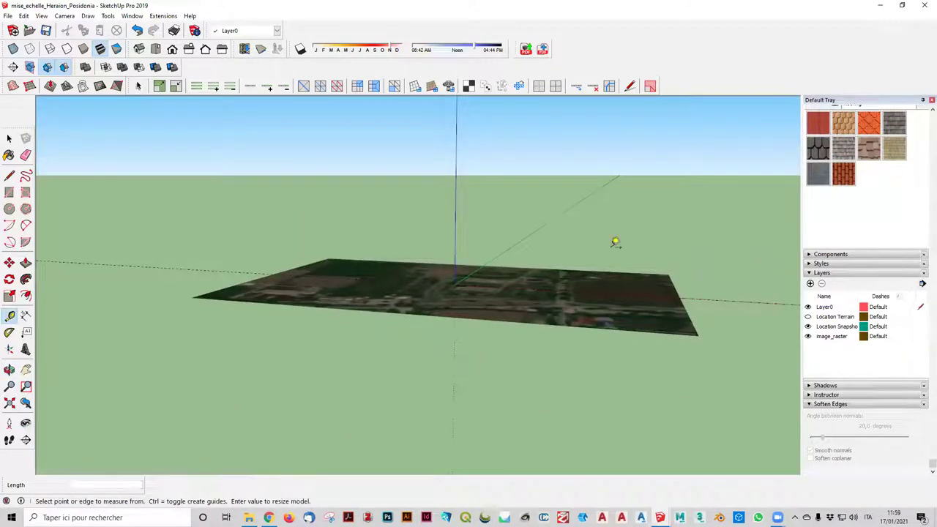
mouse_move(768, 335)
middle_down()
mouse_move(769, 287)
mouse_move(763, 352)
middle_up()
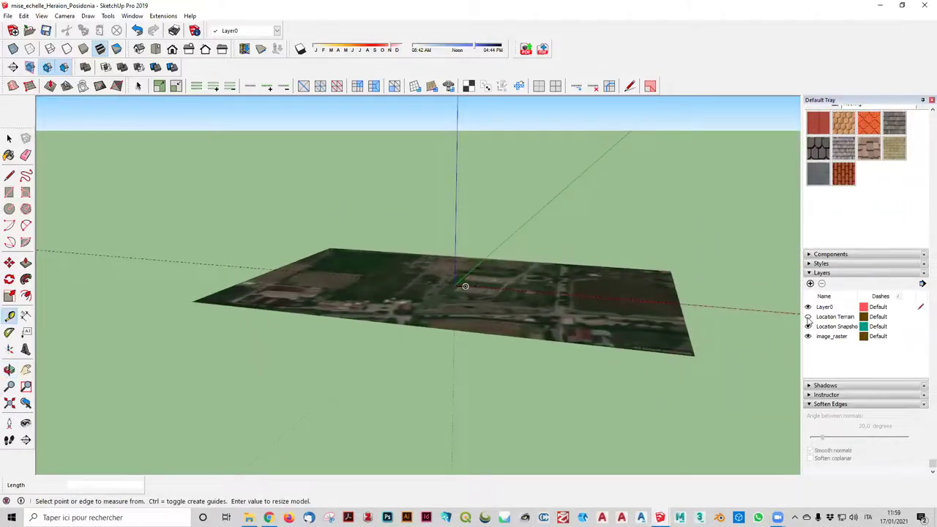
click(809, 319)
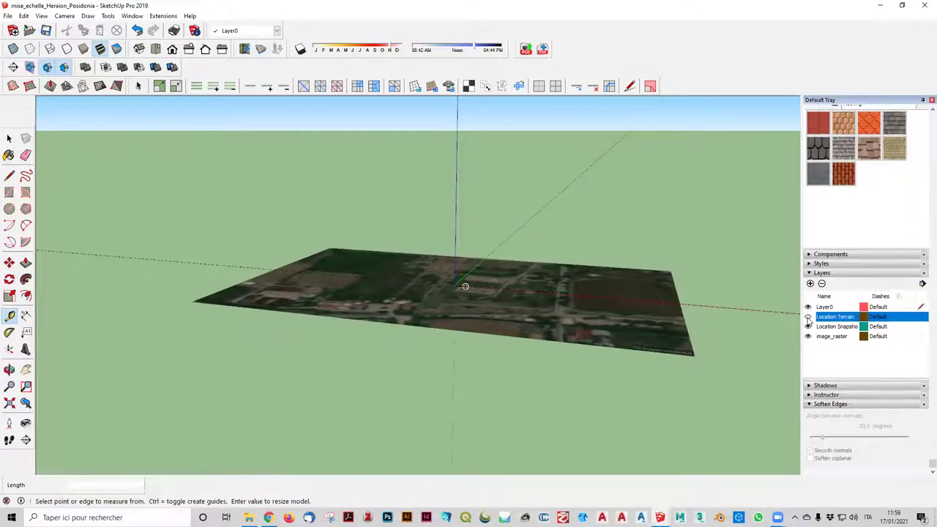
click(809, 317)
mouse_move(707, 373)
middle_down()
mouse_move(731, 322)
mouse_move(726, 405)
mouse_move(743, 412)
mouse_move(464, 350)
mouse_move(478, 433)
mouse_move(484, 398)
middle_up()
key(t)
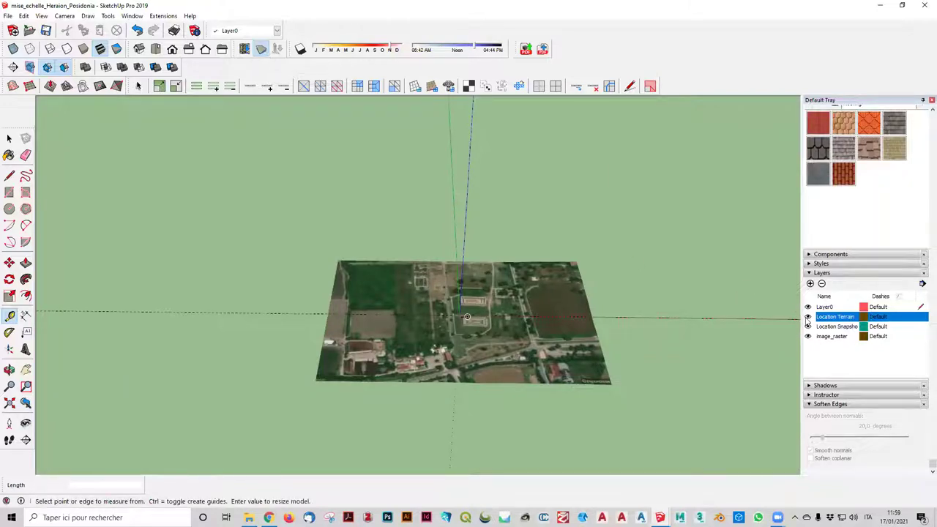
click(808, 317)
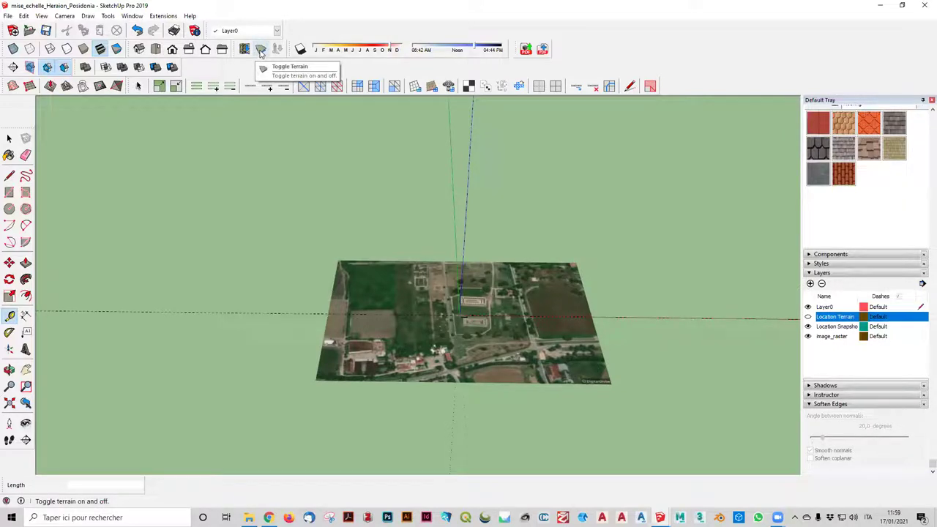
click(260, 51)
click(260, 51)
click(261, 52)
click(260, 51)
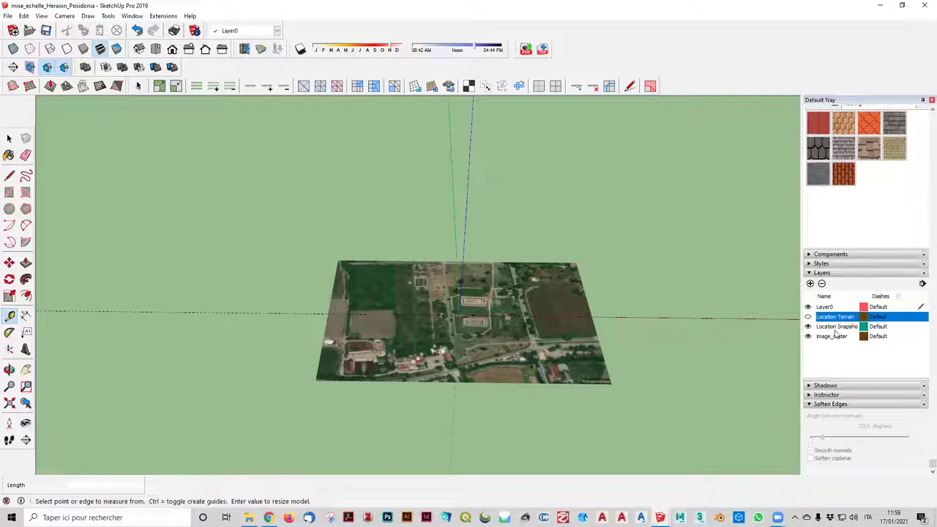
click(262, 51)
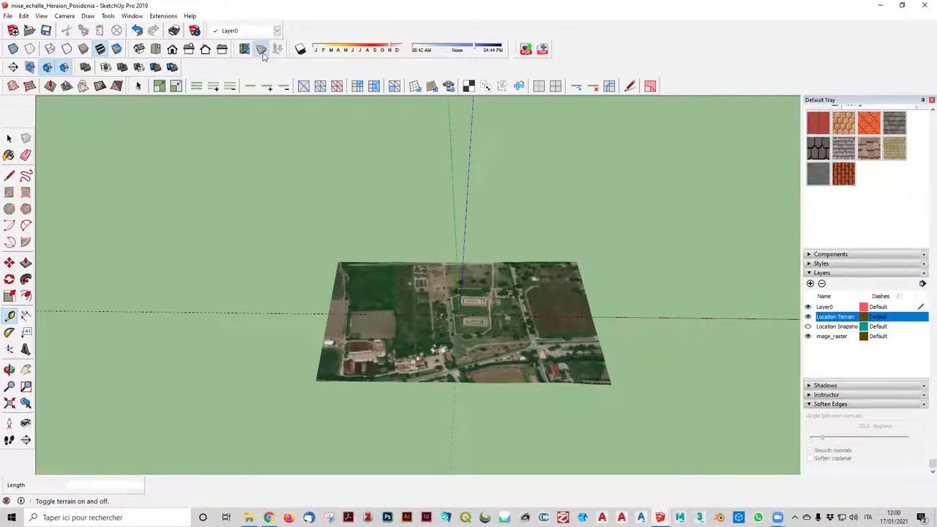
click(264, 57)
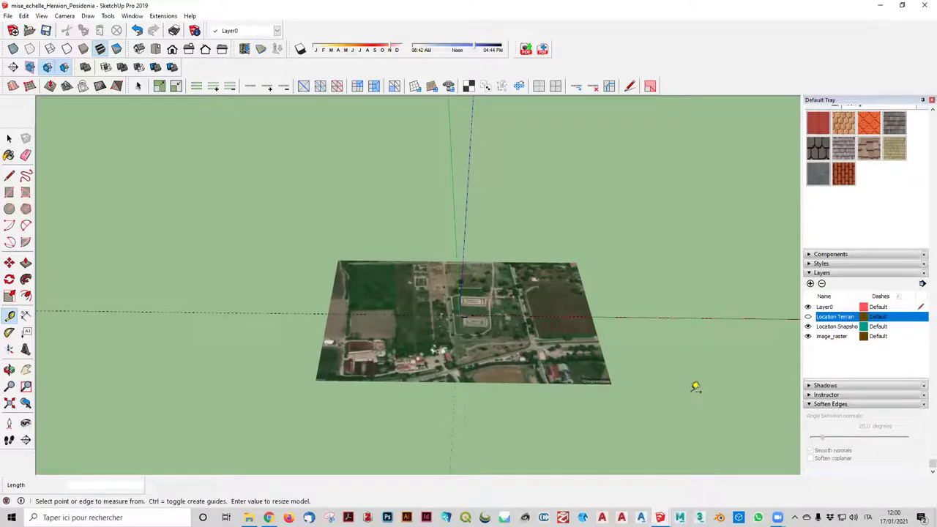
middle_drag(694, 385, 667, 234)
mouse_move(667, 235)
mouse_down()
mouse_move(676, 209)
mouse_move(674, 346)
mouse_move(690, 362)
mouse_move(680, 393)
mouse_up()
key(t)
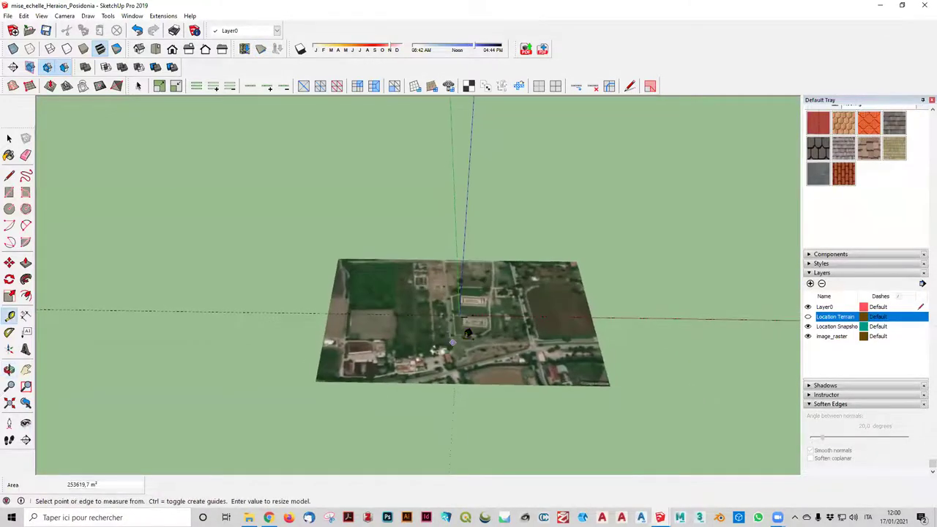
scroll(449, 340, up, 2)
click(458, 298)
scroll(469, 303, up, 6)
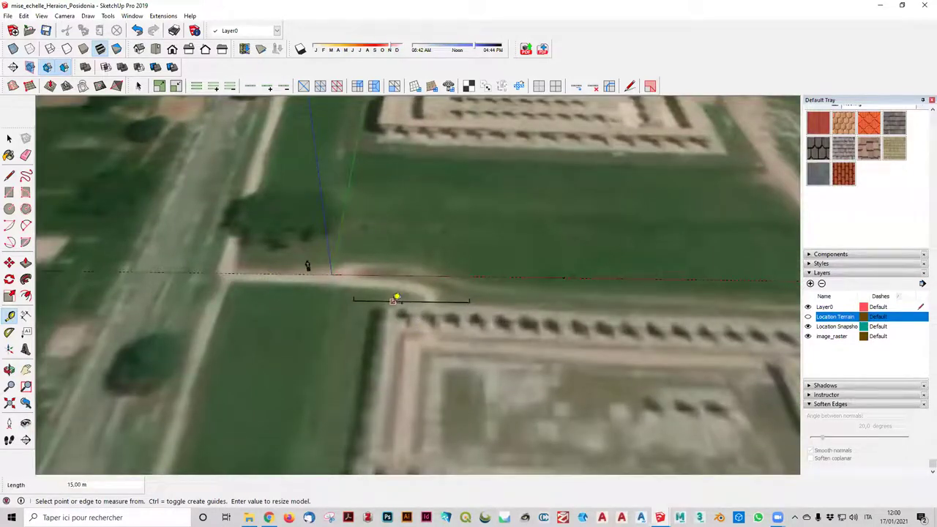
click(443, 293)
scroll(527, 335, down, 3)
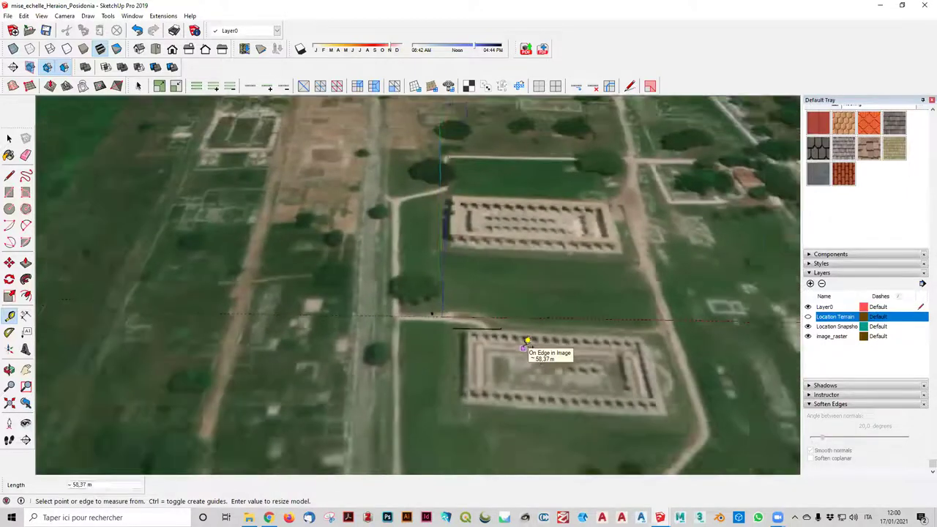
scroll(527, 335, down, 3)
scroll(527, 335, down, 3)
scroll(529, 336, down, 3)
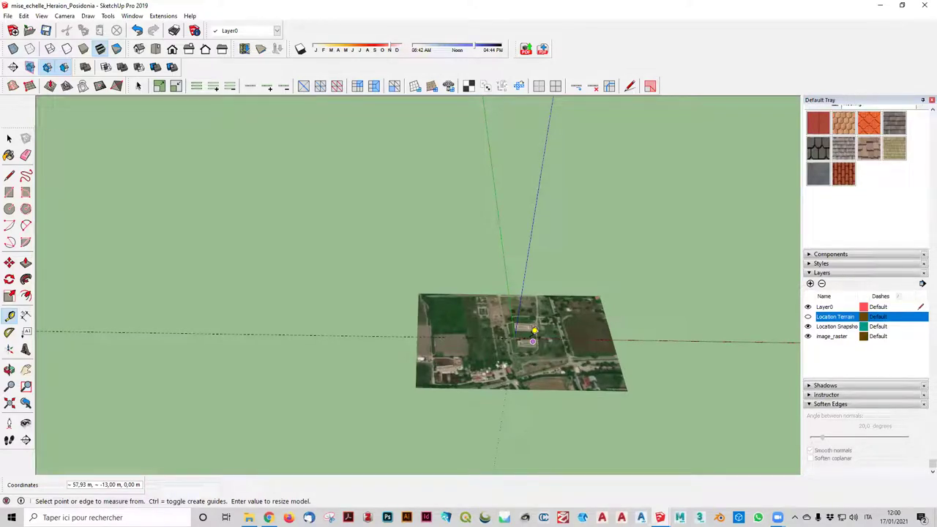
- Re-sort the Layers list so Location Terrain appears last
click(898, 299)
click(898, 299)
click(898, 300)
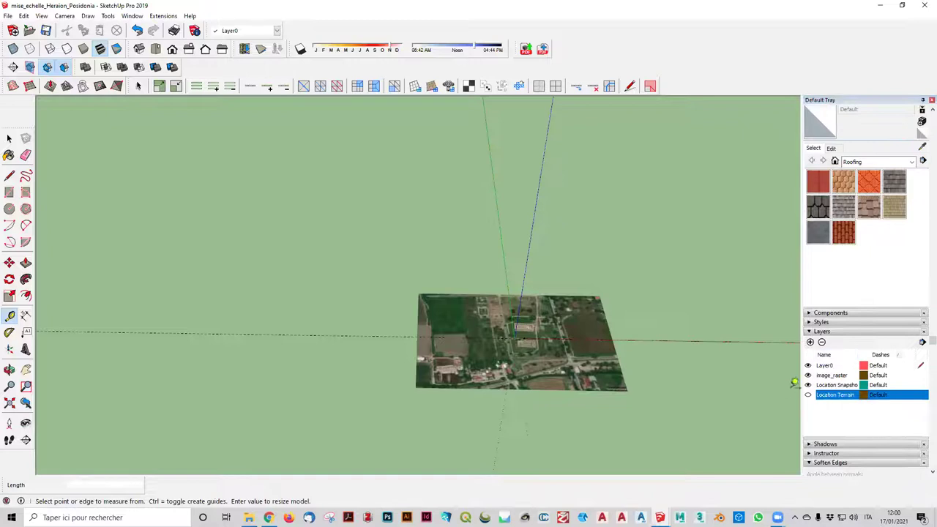
- Select the image_raster layer, then hide and reshow the Location Snapshot layer
click(832, 380)
scroll(462, 383, up, 2)
scroll(461, 383, up, 2)
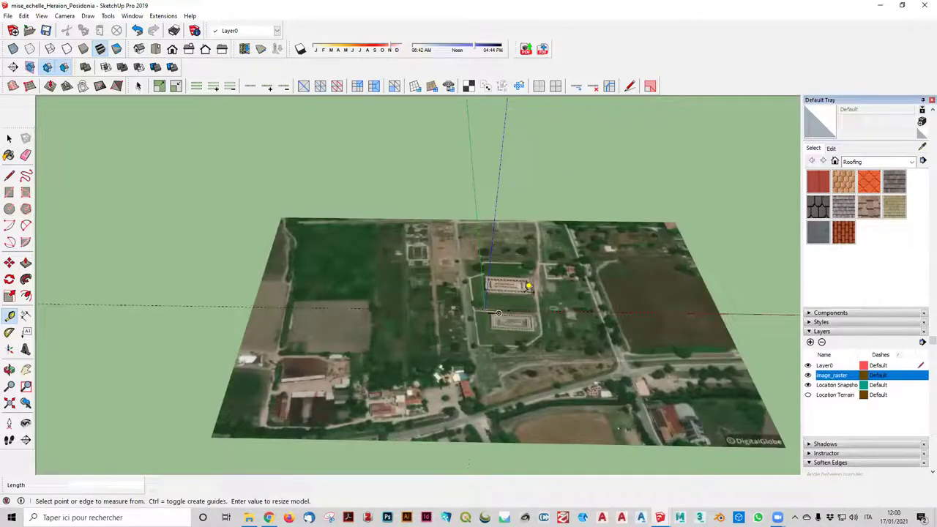
scroll(526, 344, up, 2)
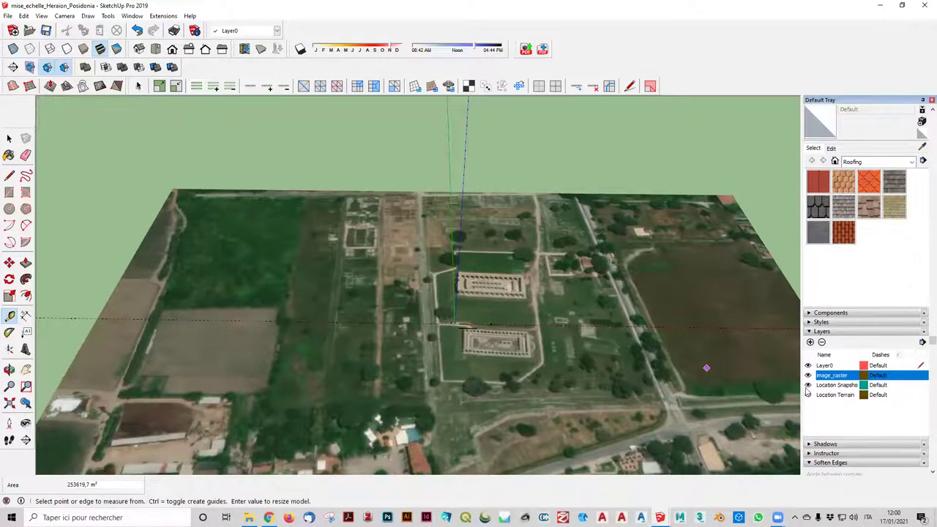
click(808, 385)
click(808, 385)
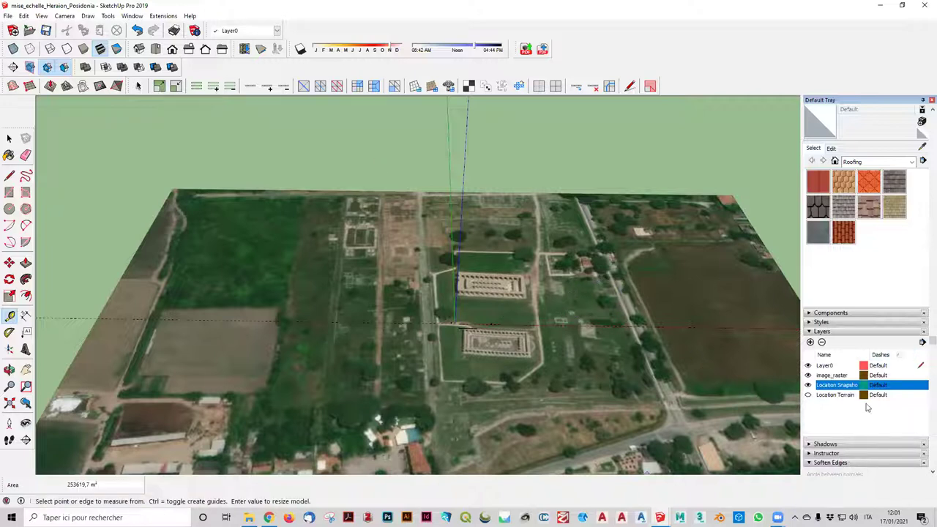
- Toggle the Location Snapshot layer off and on to compare it with the plan beneath
click(809, 385)
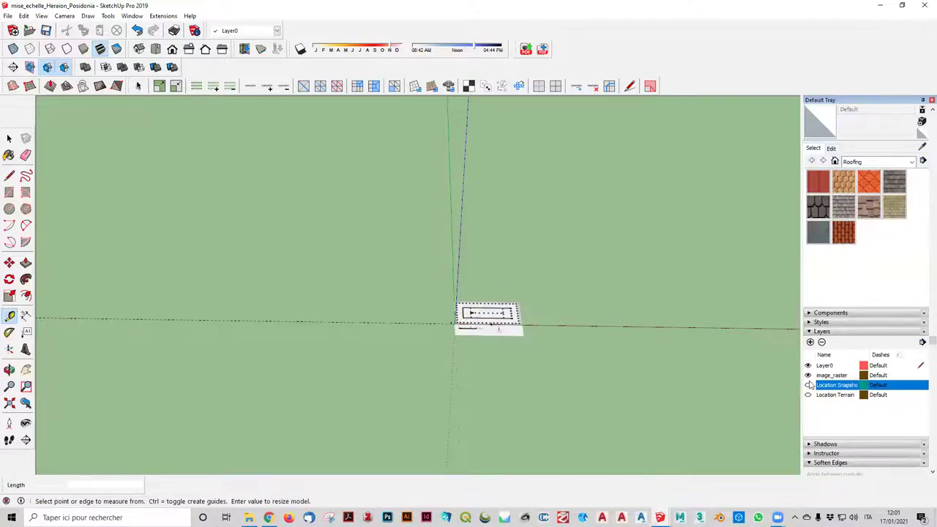
click(808, 385)
click(377, 307)
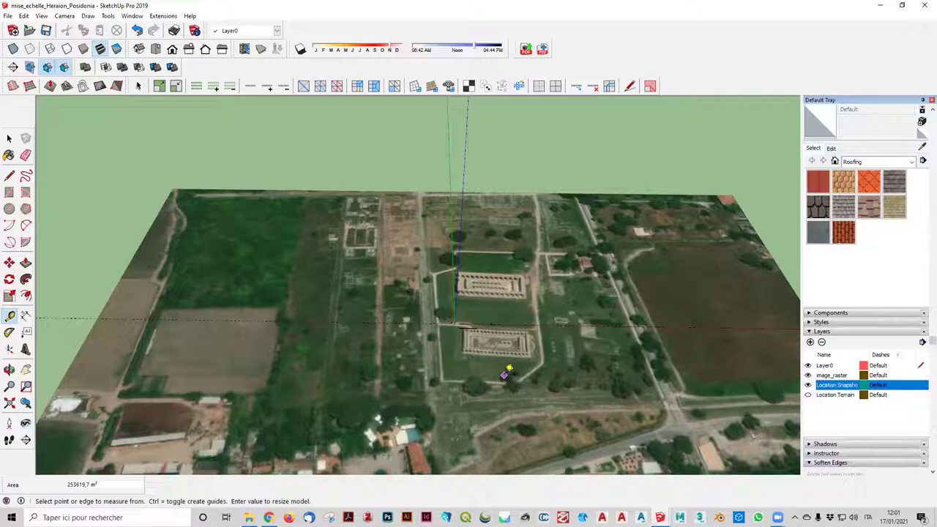
- Orbit to a low view and select the aerial snapshot, outlined red as locked
scroll(506, 370, down, 2)
scroll(506, 362, down, 3)
mouse_move(584, 318)
middle_down()
mouse_move(573, 109)
mouse_move(552, 203)
mouse_move(513, 308)
middle_up()
key(t)
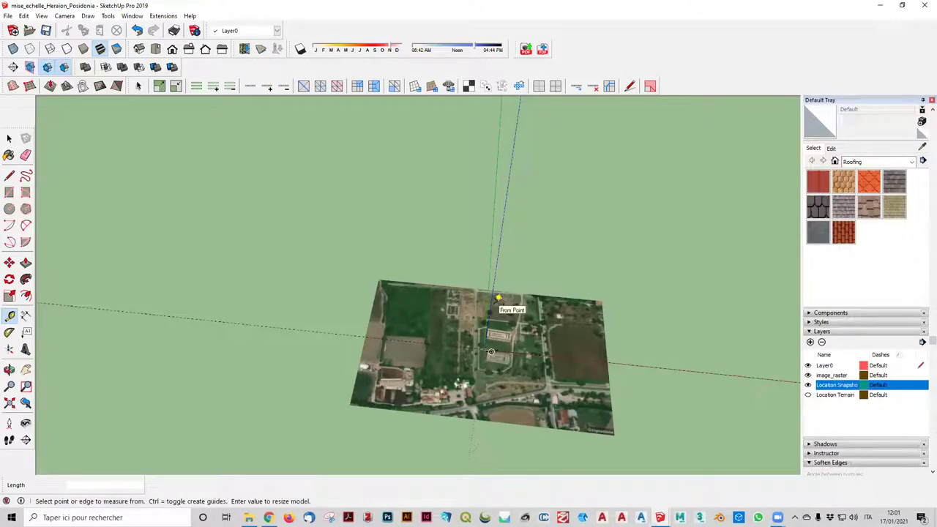
scroll(491, 353, up, 3)
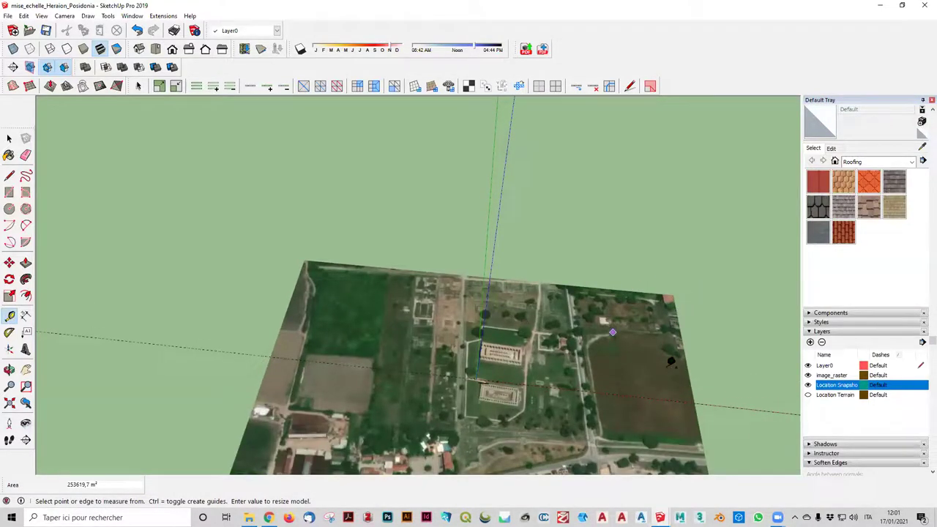
click(9, 138)
click(380, 324)
scroll(380, 324, down, 2)
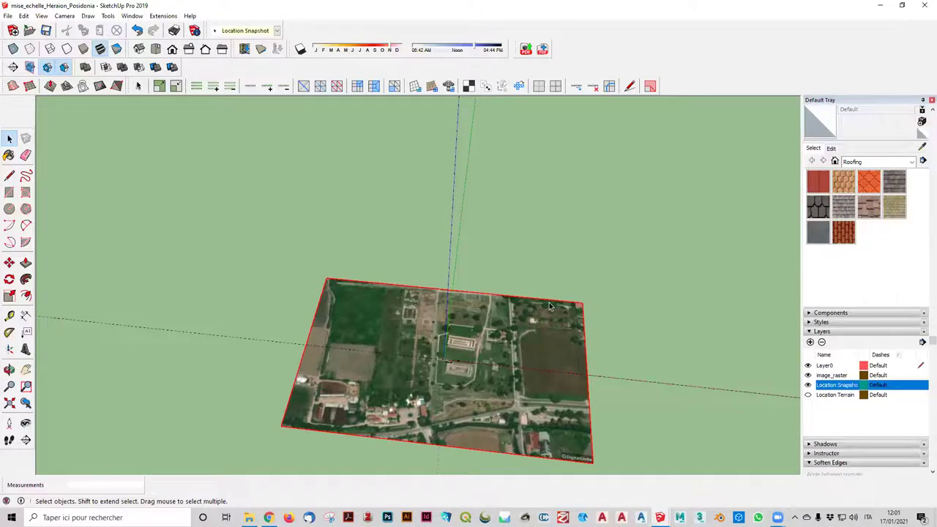
- Unlock the aerial snapshot image from its context menu
mouse_move(552, 308)
middle_down()
mouse_move(593, 292)
mouse_move(497, 346)
middle_up()
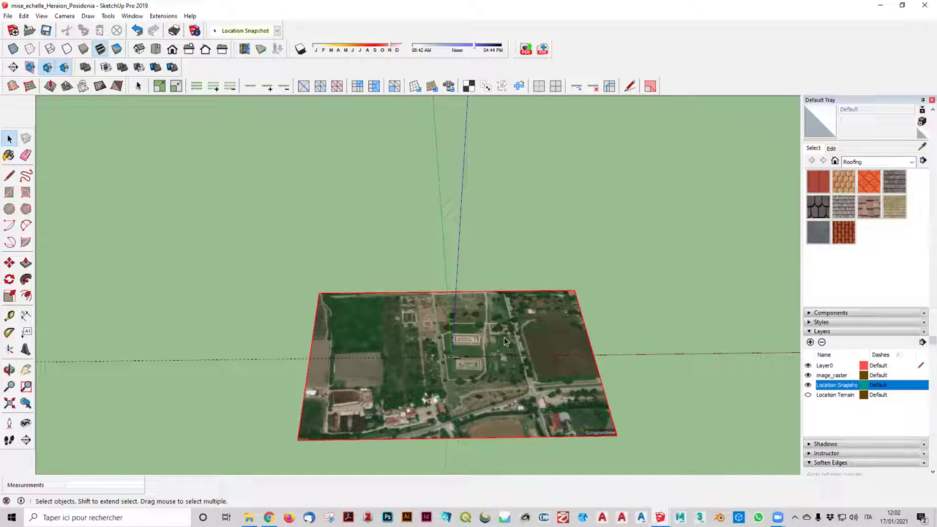
scroll(503, 359, up, 2)
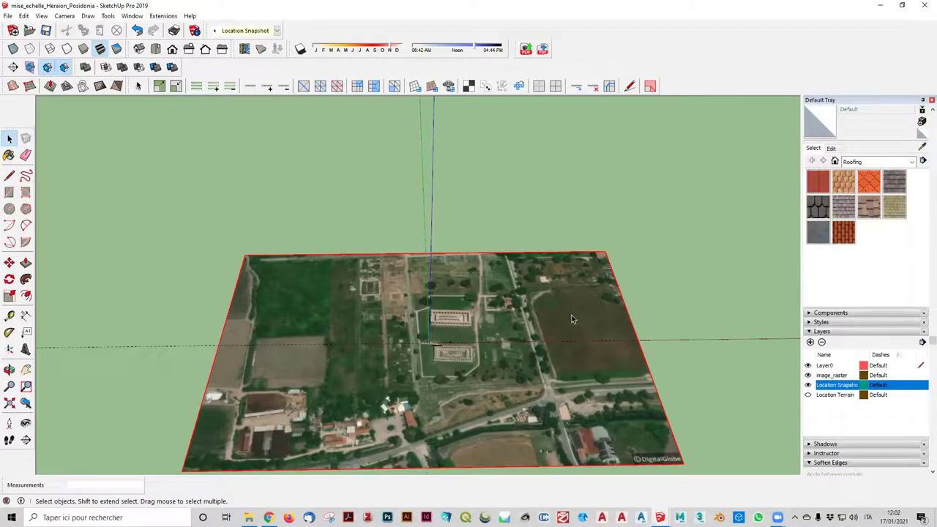
click(839, 149)
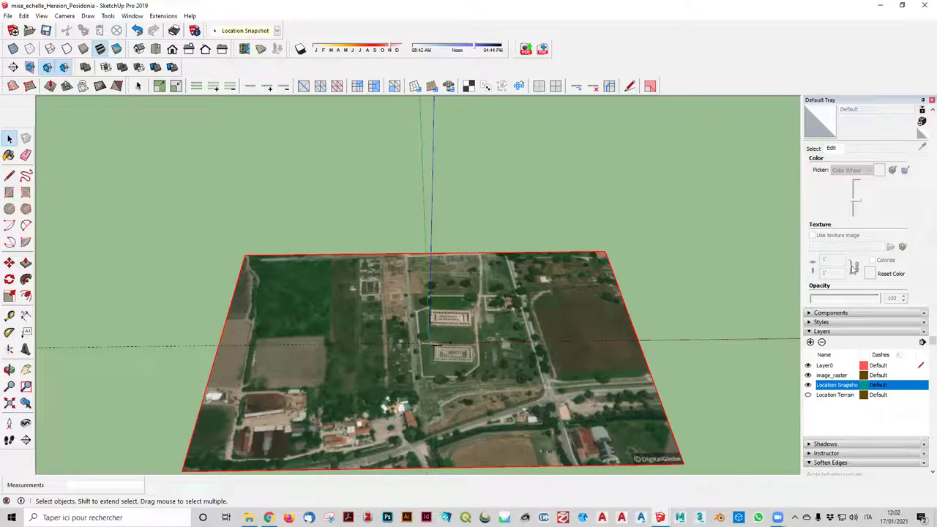
right_click(530, 319)
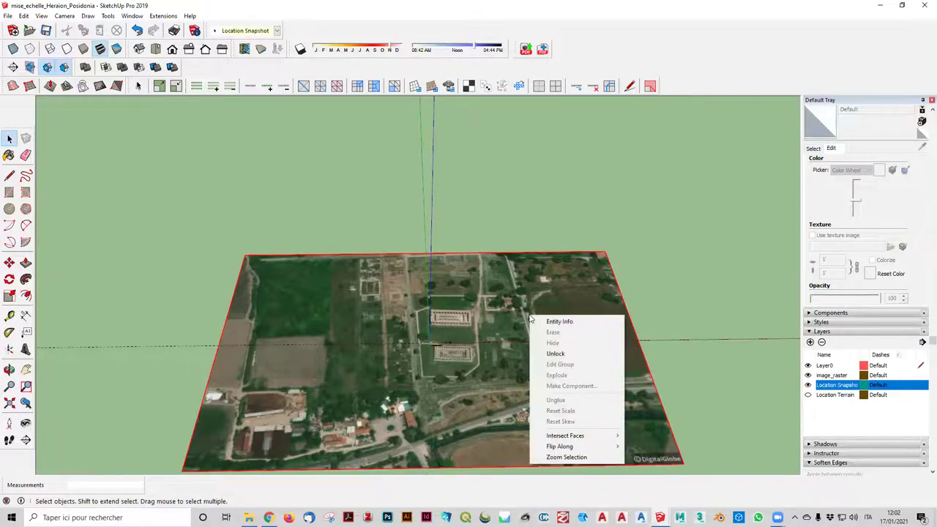
click(556, 354)
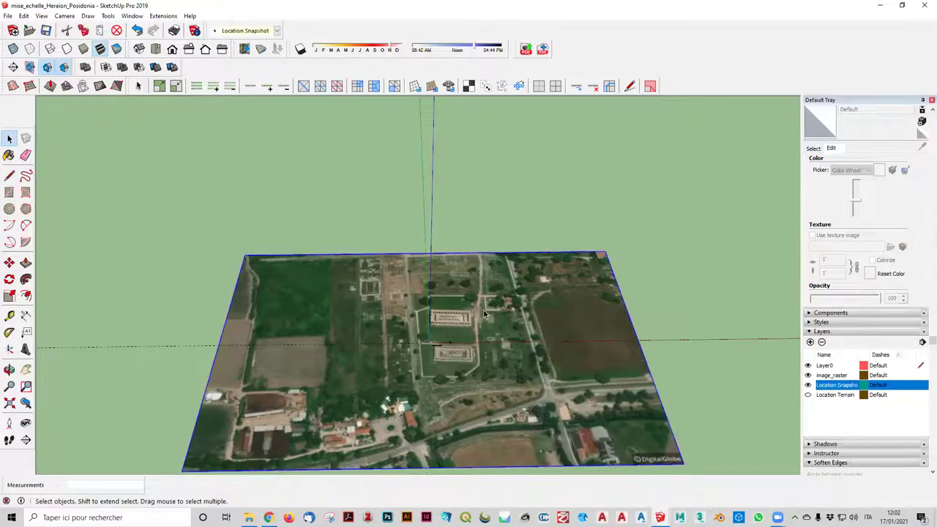
- Enter and leave the snapshot group, reselect the image, and return to the Roofing materials
scroll(484, 313, down, 2)
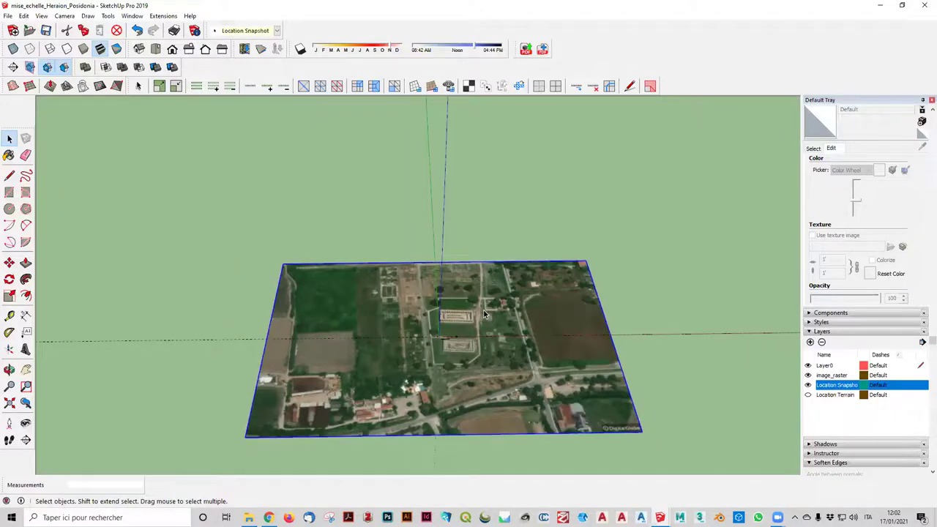
scroll(483, 313, down, 1)
click(640, 270)
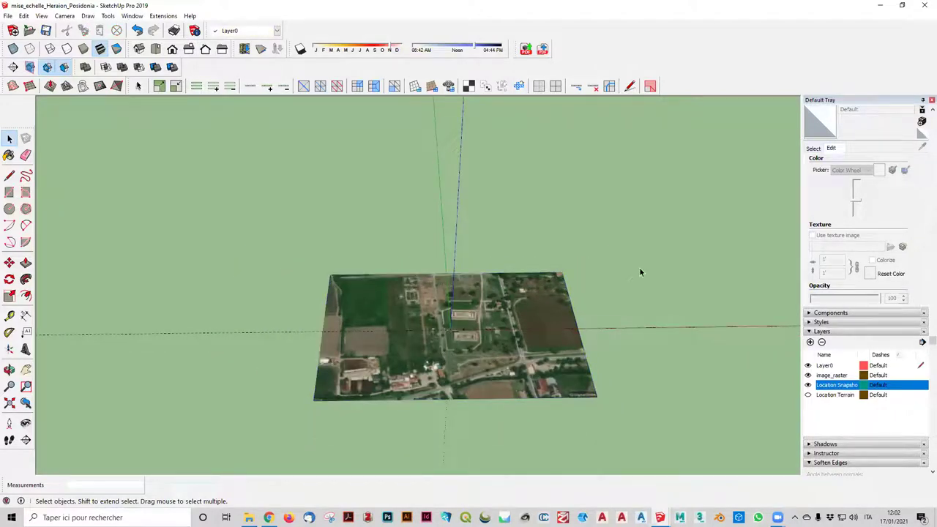
double_click(579, 277)
click(615, 262)
click(476, 299)
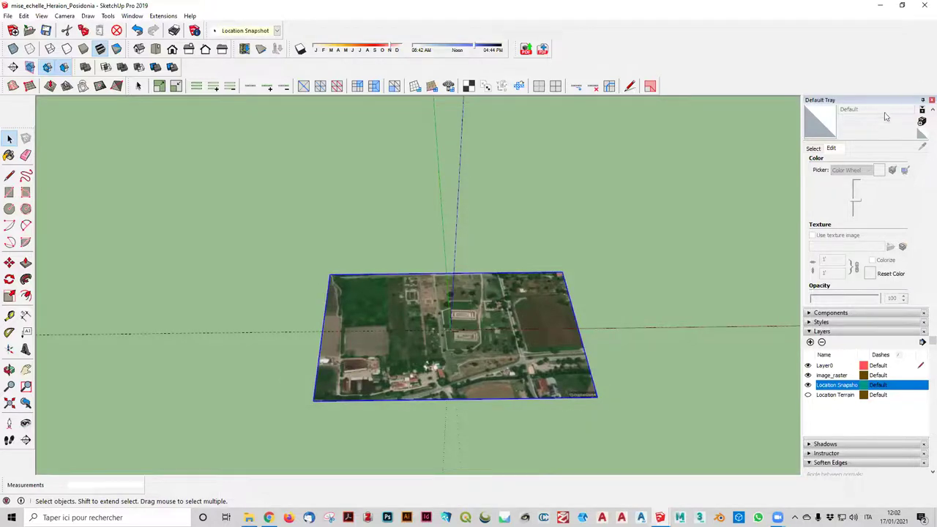
click(816, 148)
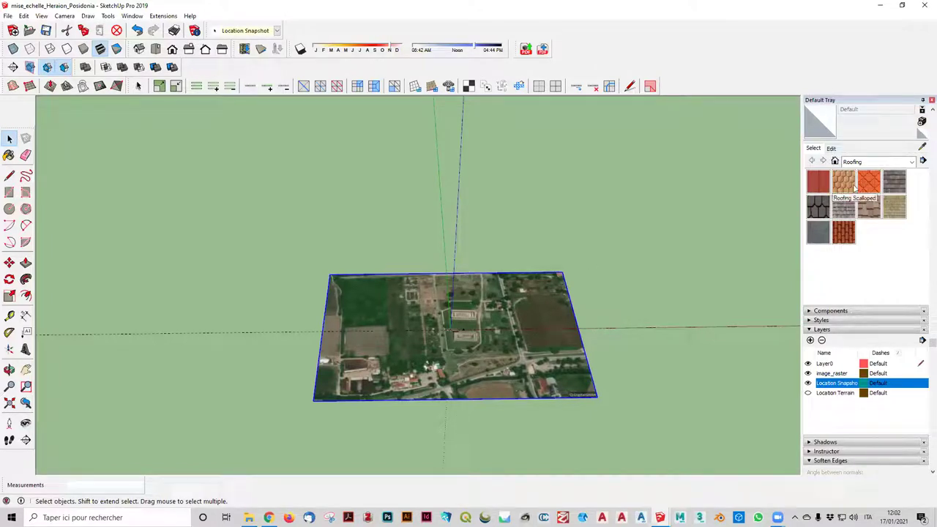
- Show the In Model materials and pick the Location Snapshot material
click(912, 163)
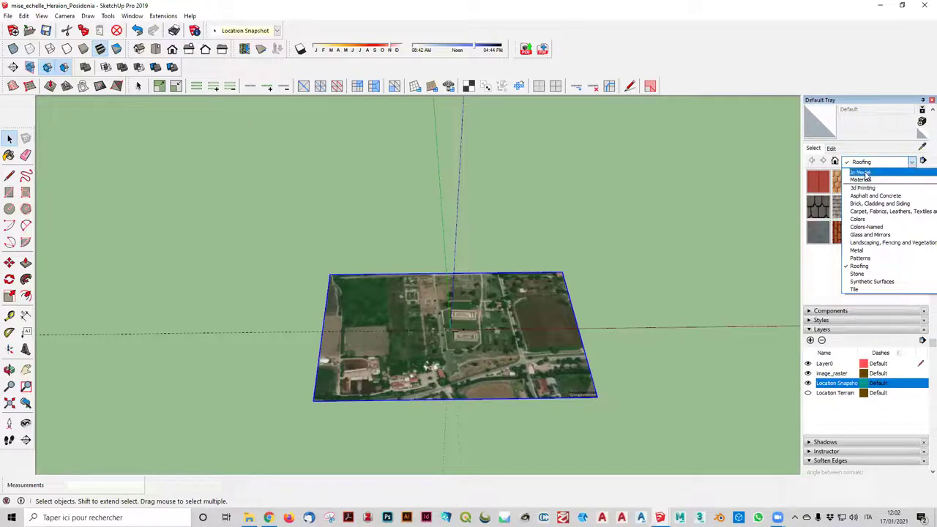
key(Escape)
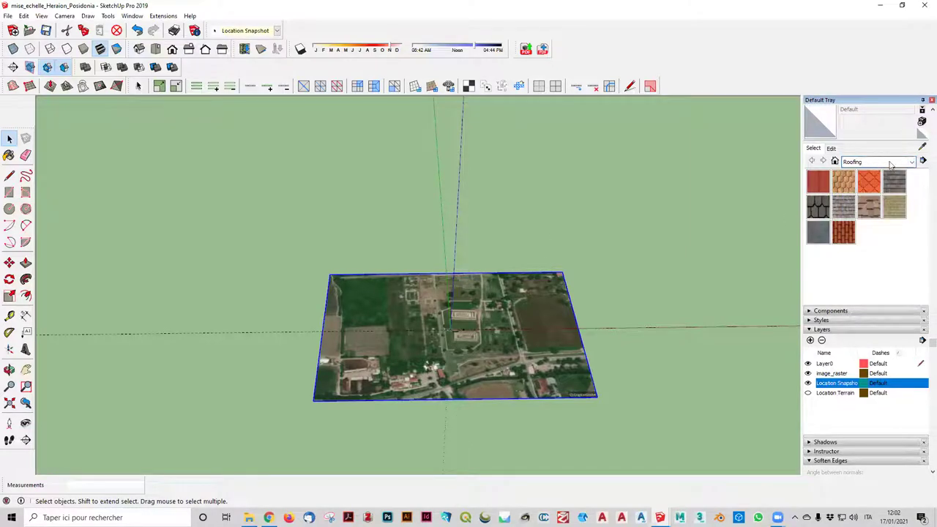
click(911, 162)
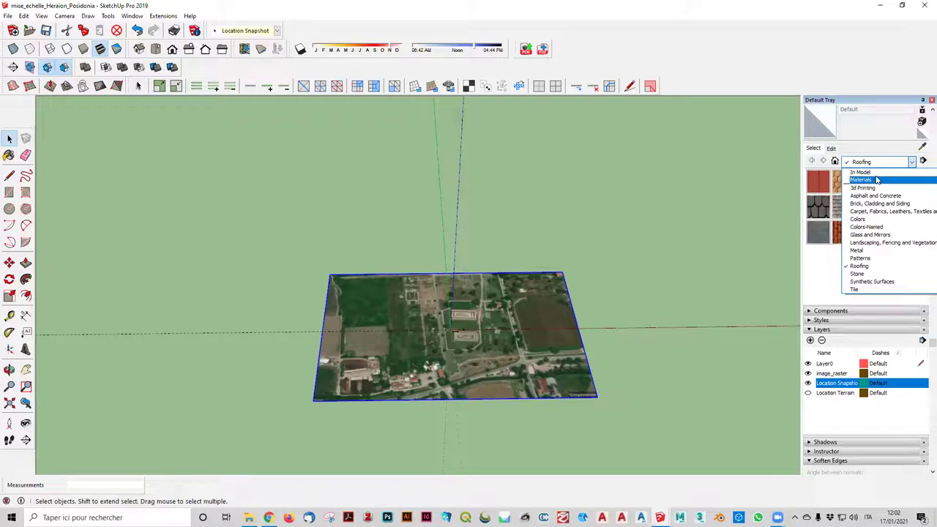
click(878, 173)
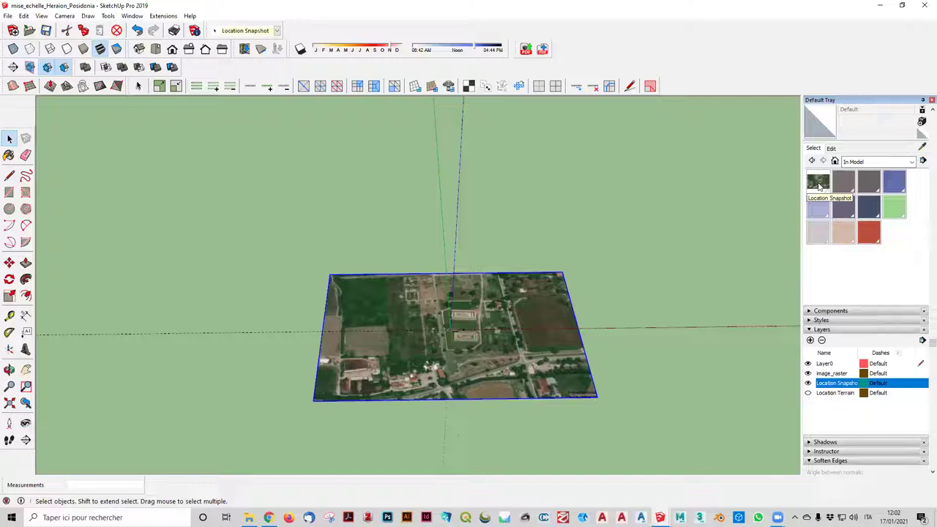
click(819, 182)
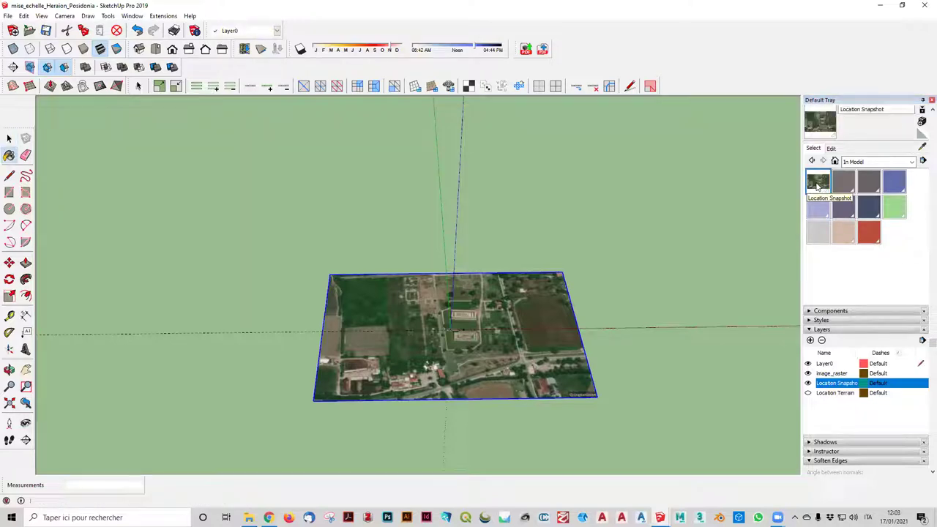
- Lower the Location Snapshot material's opacity to 53
click(831, 149)
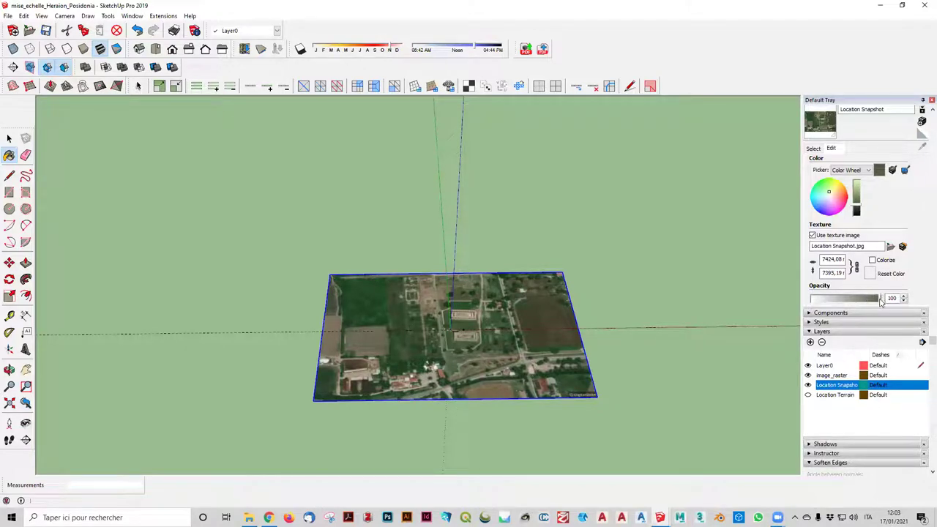
click(882, 300)
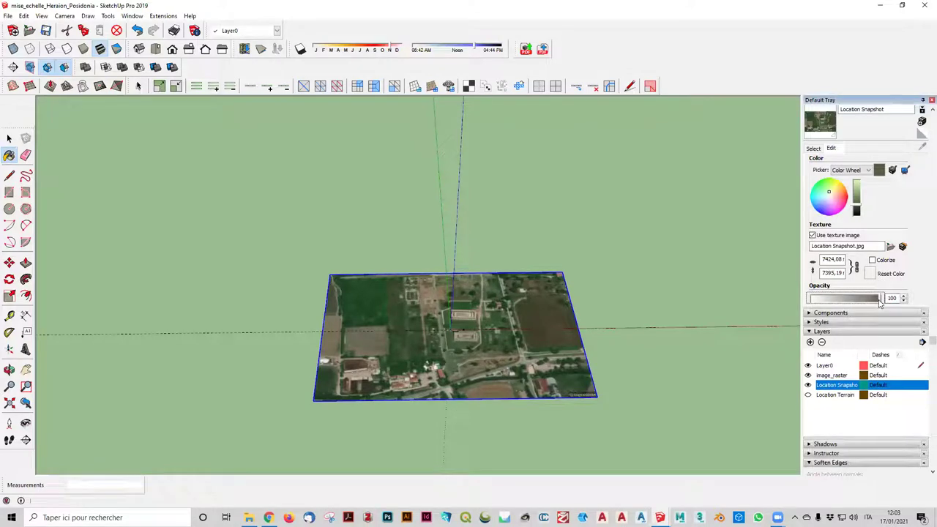
drag(882, 300, 850, 300)
scroll(467, 332, up, 1)
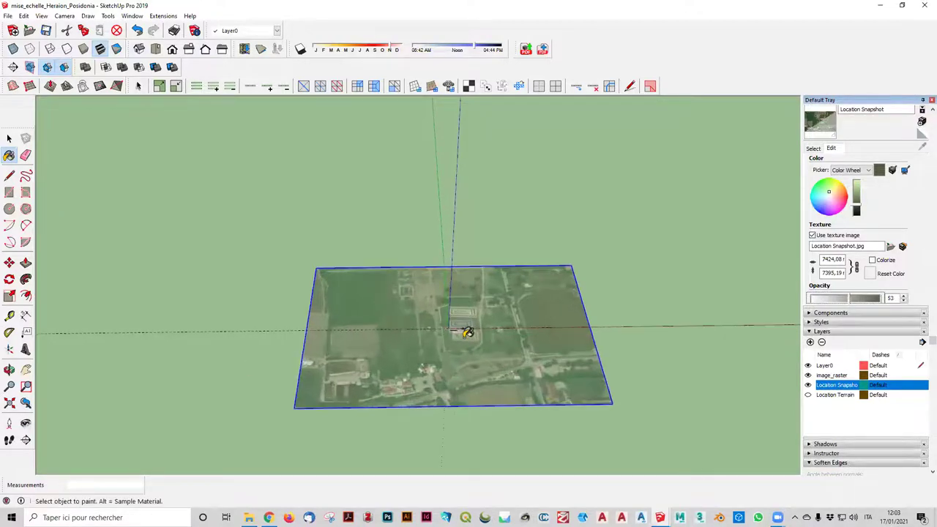
scroll(467, 332, up, 3)
scroll(468, 332, up, 2)
scroll(439, 330, up, 1)
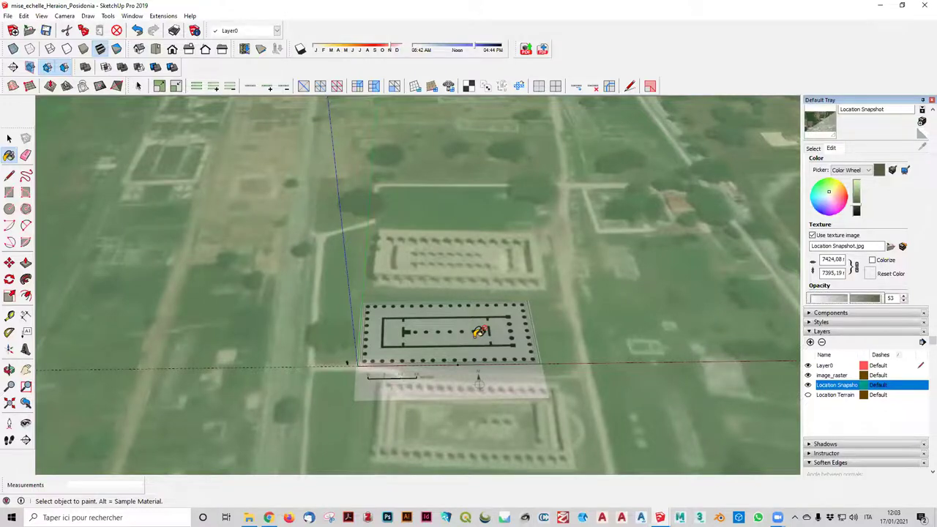
- Select the temple plan image and switch to Top view over the faded snapshot
scroll(478, 331, down, 2)
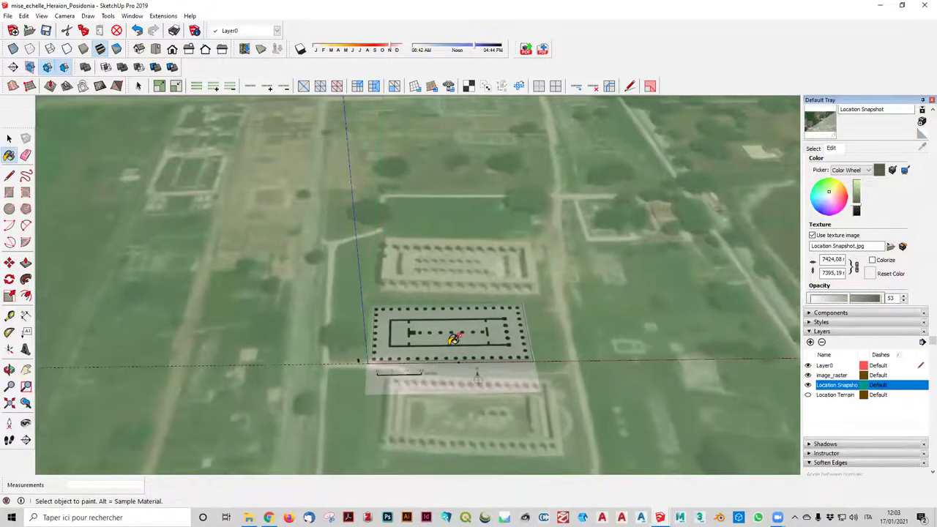
scroll(449, 335, down, 2)
scroll(444, 337, down, 2)
click(8, 176)
click(9, 138)
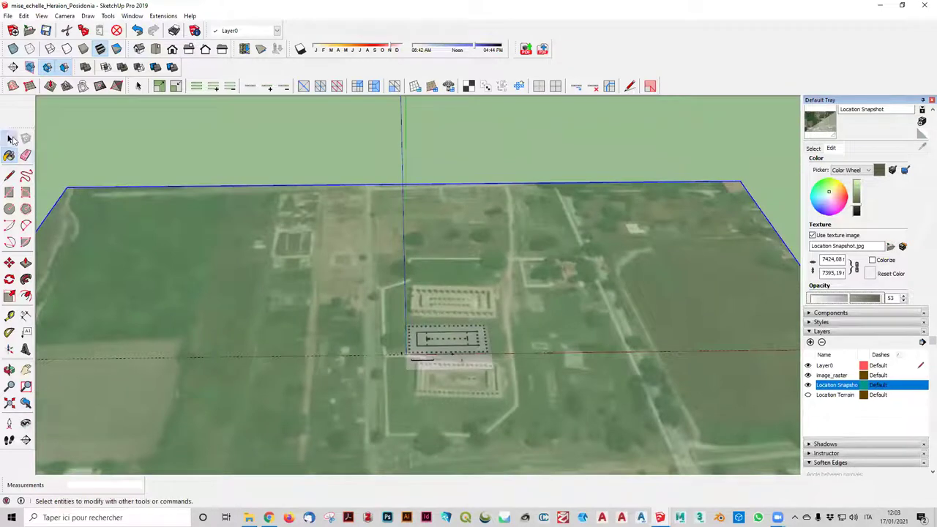
click(465, 335)
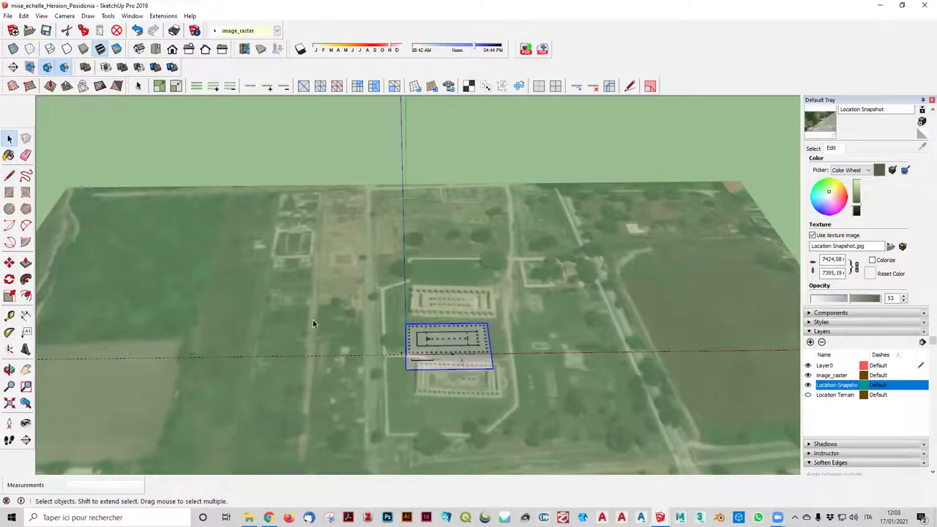
scroll(449, 346, up, 2)
scroll(449, 346, up, 2)
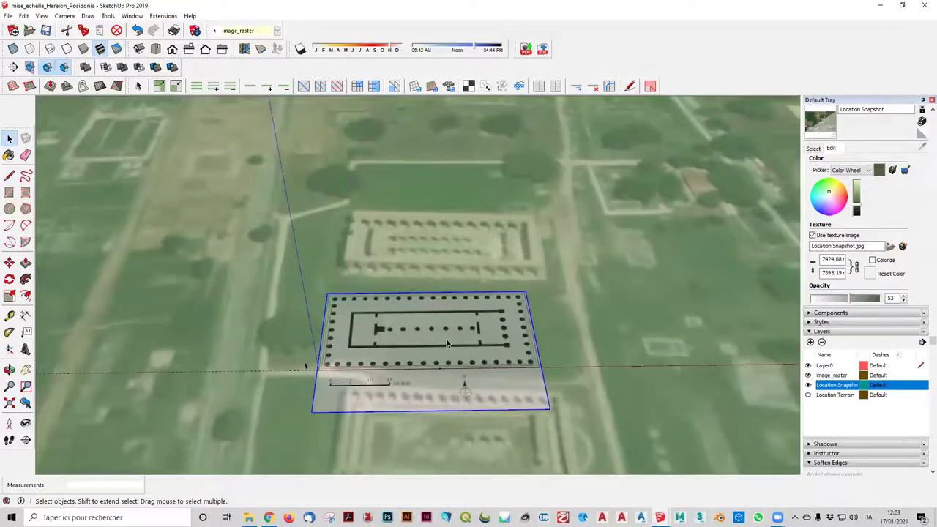
click(156, 48)
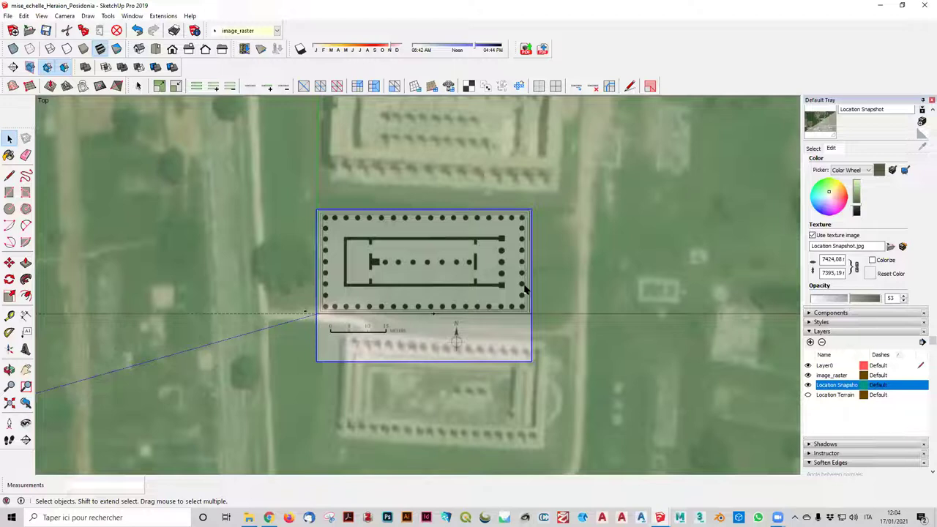
- Move the temple plan onto the lower temple's ruins in the satellite image
click(7, 265)
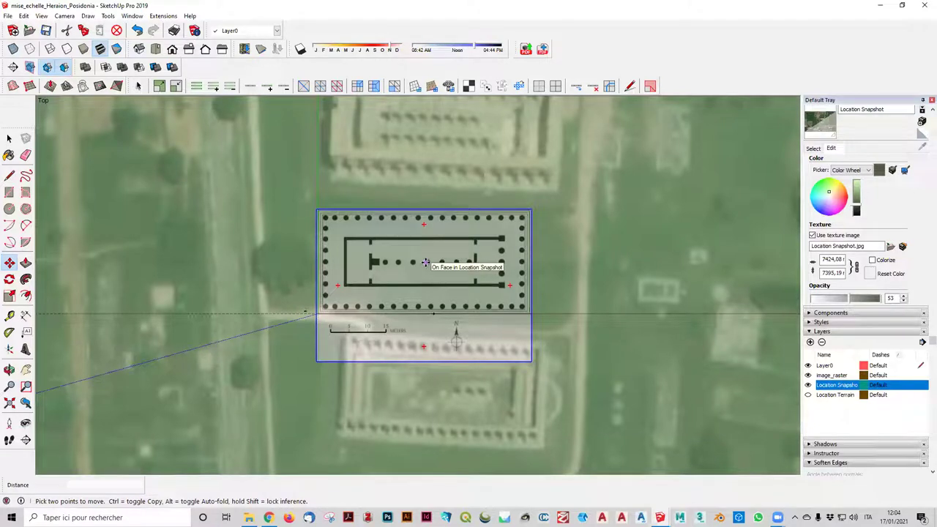
scroll(422, 199, down, 2)
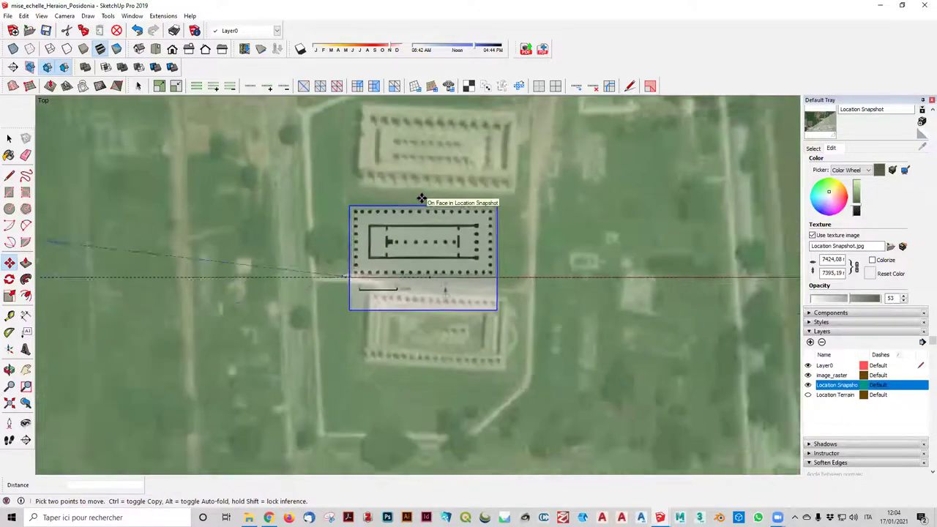
scroll(422, 199, down, 3)
scroll(422, 199, down, 2)
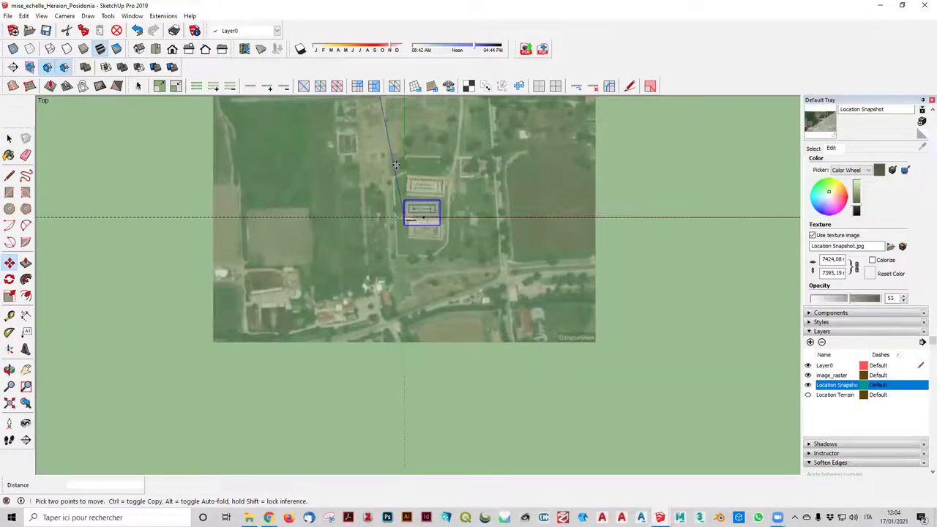
scroll(416, 214, up, 2)
scroll(420, 183, up, 2)
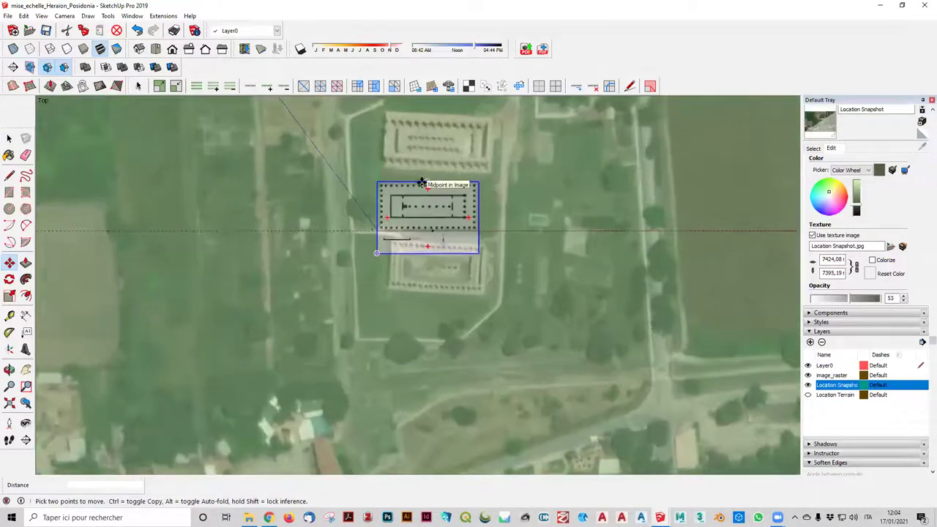
scroll(434, 205, up, 2)
scroll(433, 209, up, 1)
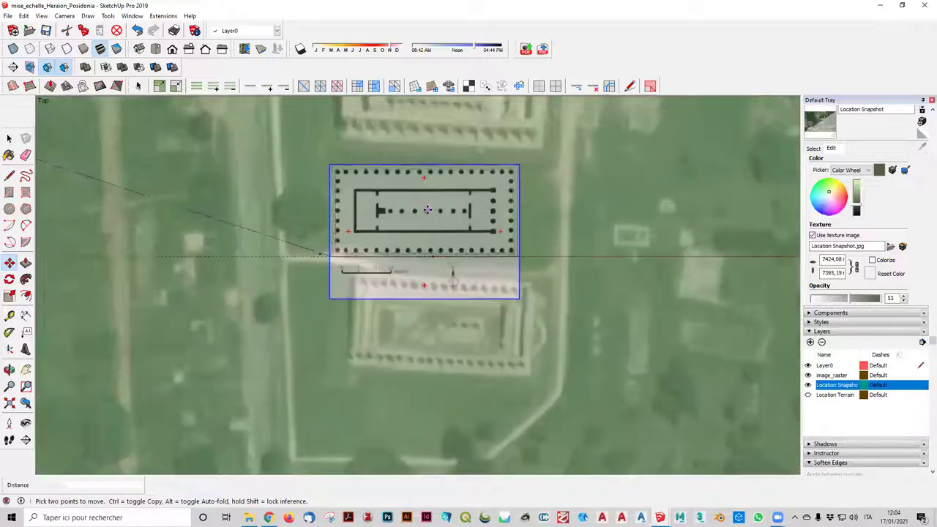
scroll(429, 211, up, 1)
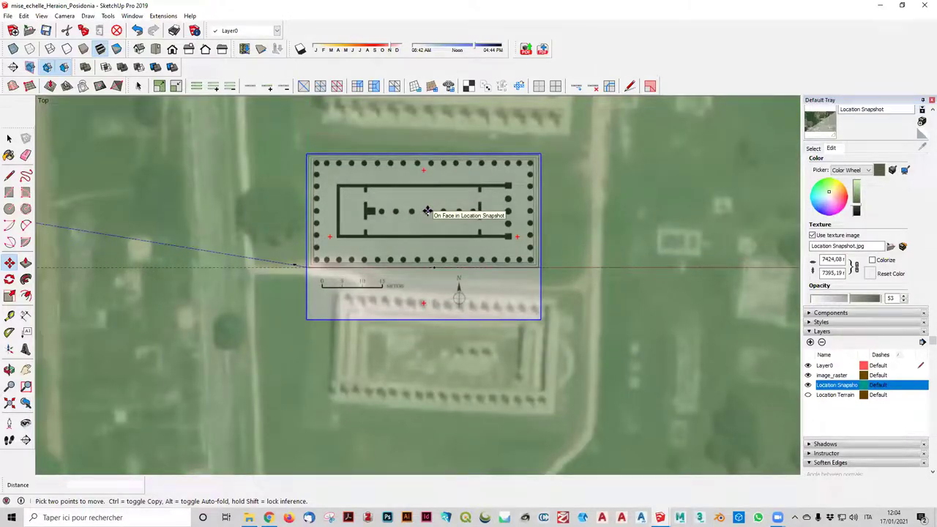
click(427, 210)
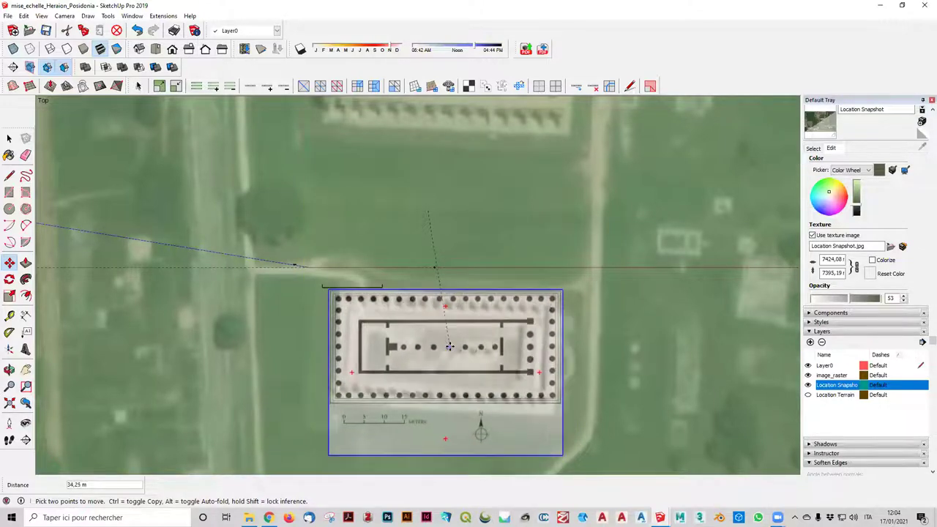
key(Escape)
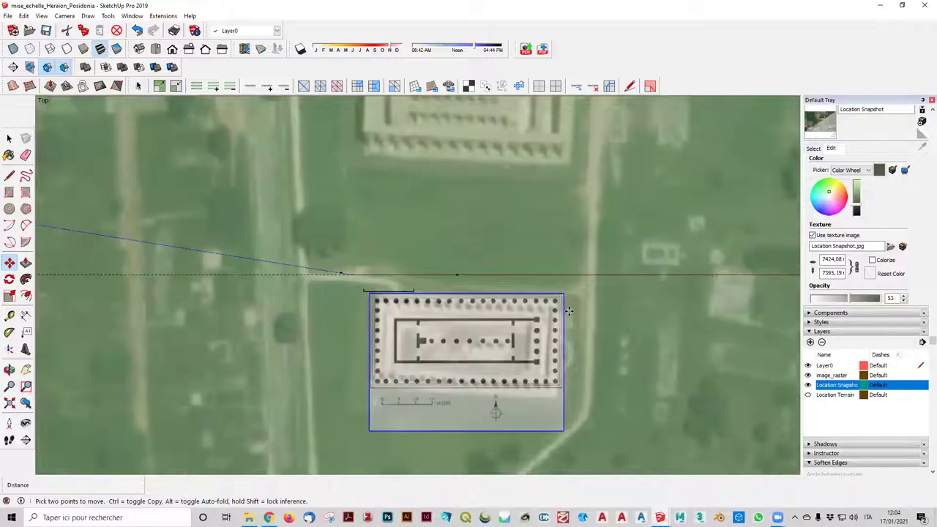
scroll(593, 387, down, 1)
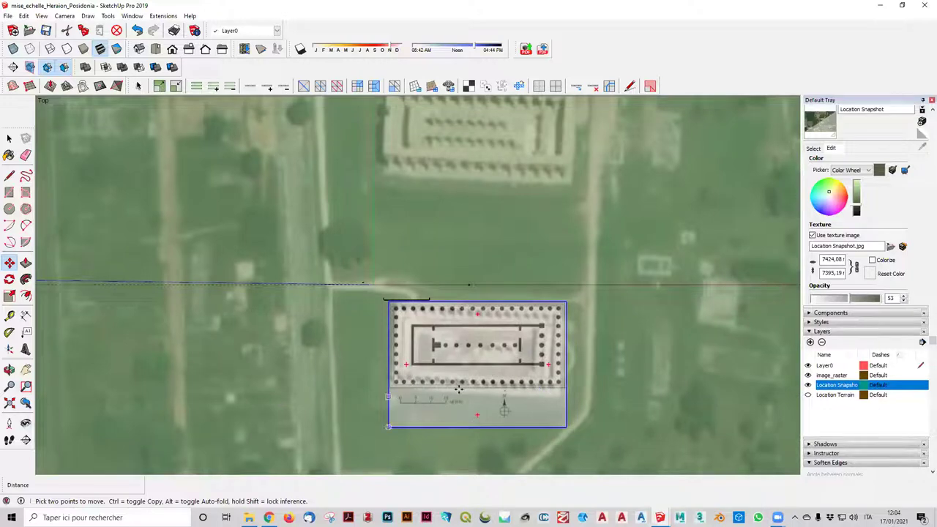
- Start rotating the plan about its top-left corner, with the reference along its top edge
click(10, 279)
click(389, 300)
click(569, 302)
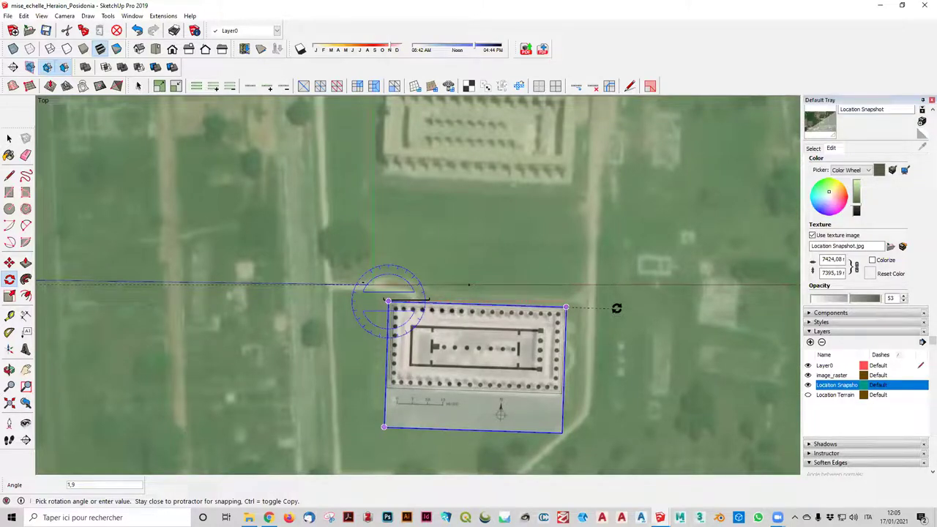
- Commit the slight rotation so the plan lines up with the ruins
click(617, 309)
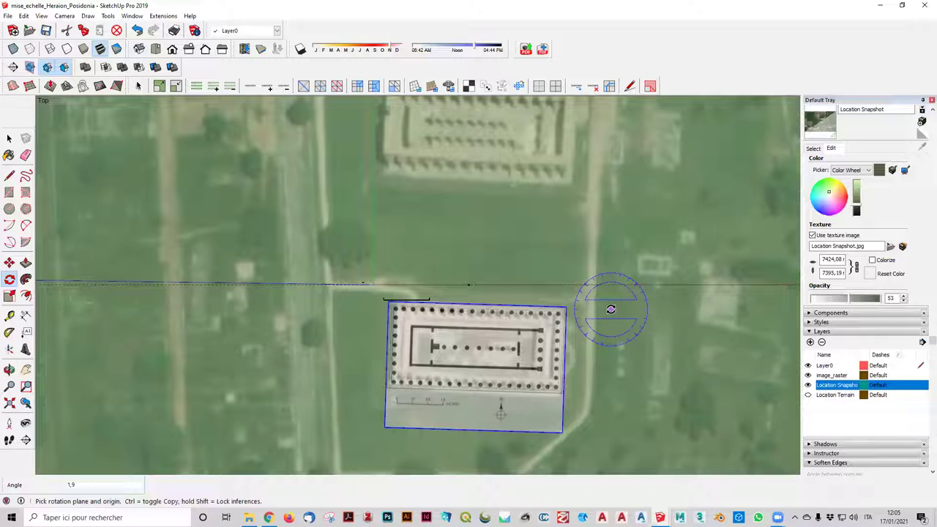
scroll(561, 219, down, 1)
scroll(579, 205, down, 1)
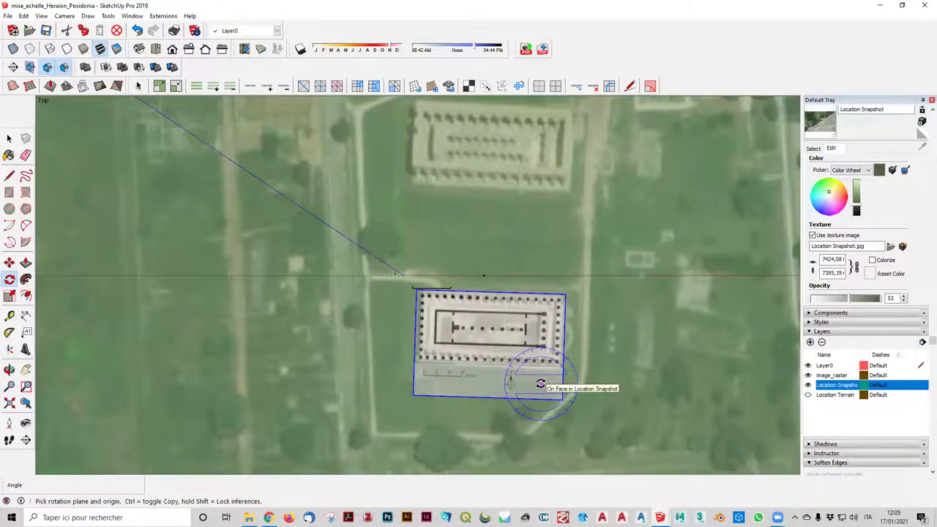
scroll(541, 392, up, 2)
scroll(553, 414, up, 3)
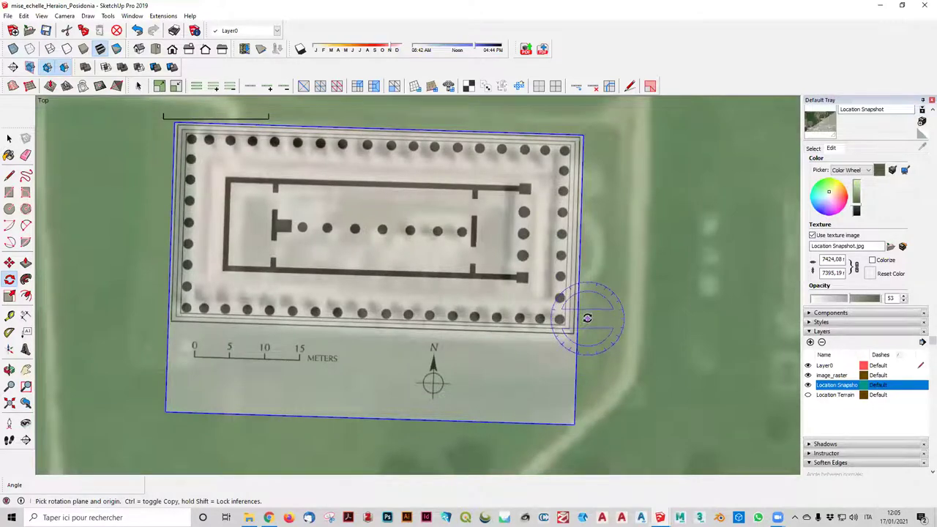
scroll(587, 319, down, 2)
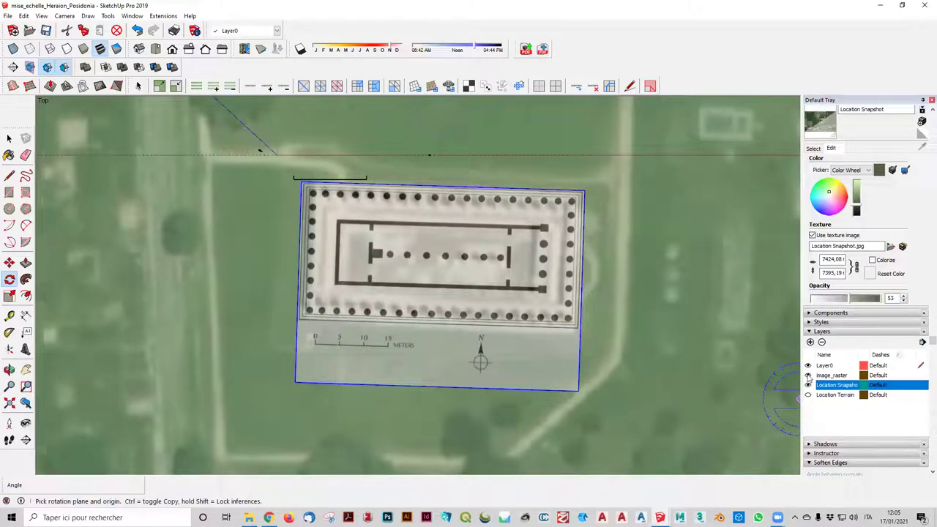
- Toggle the image_raster layer's visibility repeatedly to compare the plan against the aerial photo
click(809, 375)
click(808, 375)
click(809, 375)
click(809, 375)
click(809, 375)
click(808, 375)
click(808, 375)
click(808, 375)
click(808, 375)
click(808, 375)
click(808, 375)
click(808, 375)
click(808, 375)
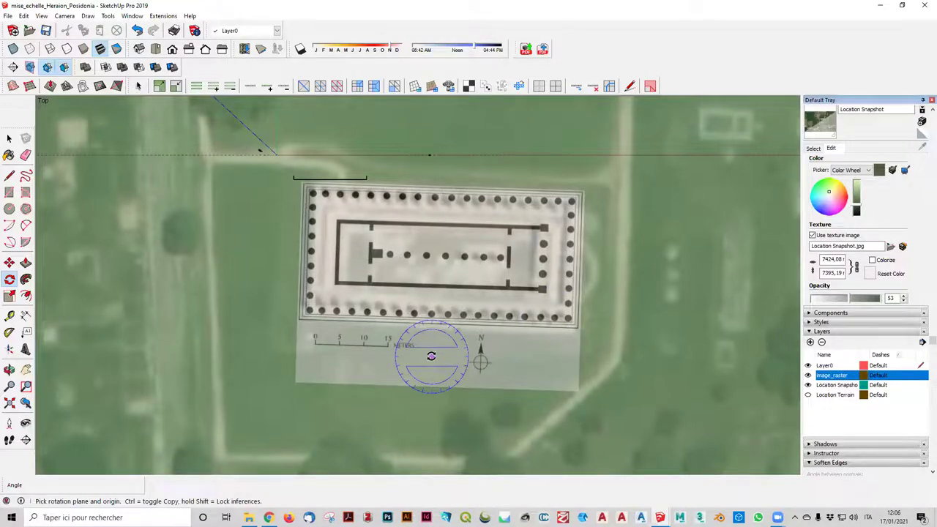
- Scale the selected plan image uniformly by a corner grip to 0.98
click(10, 296)
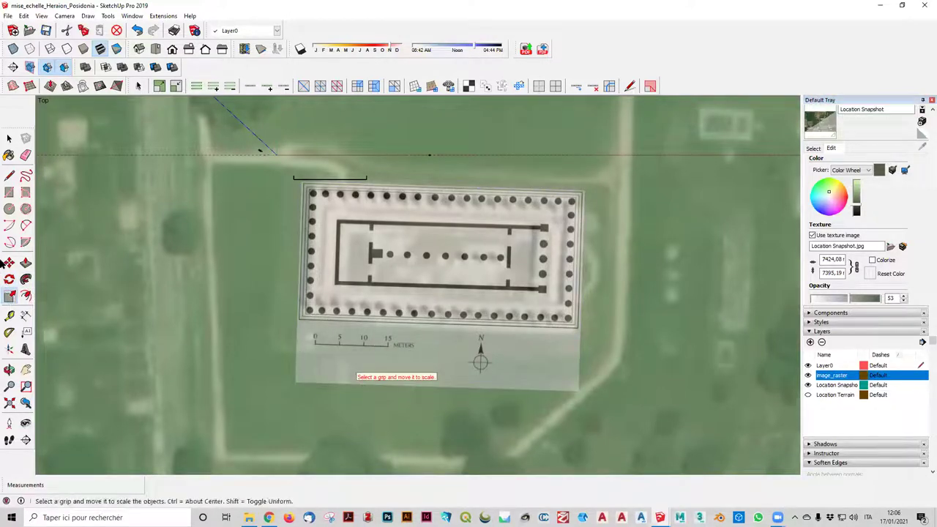
click(10, 139)
click(367, 233)
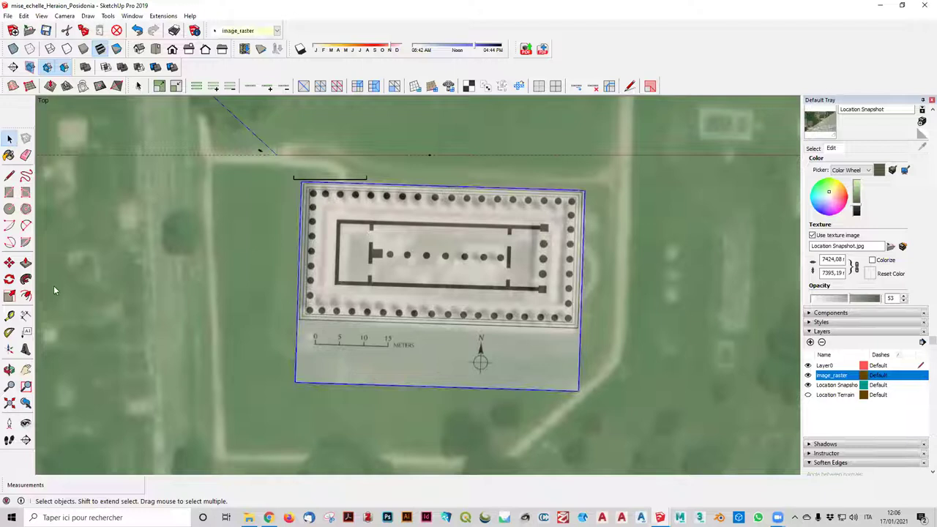
click(9, 295)
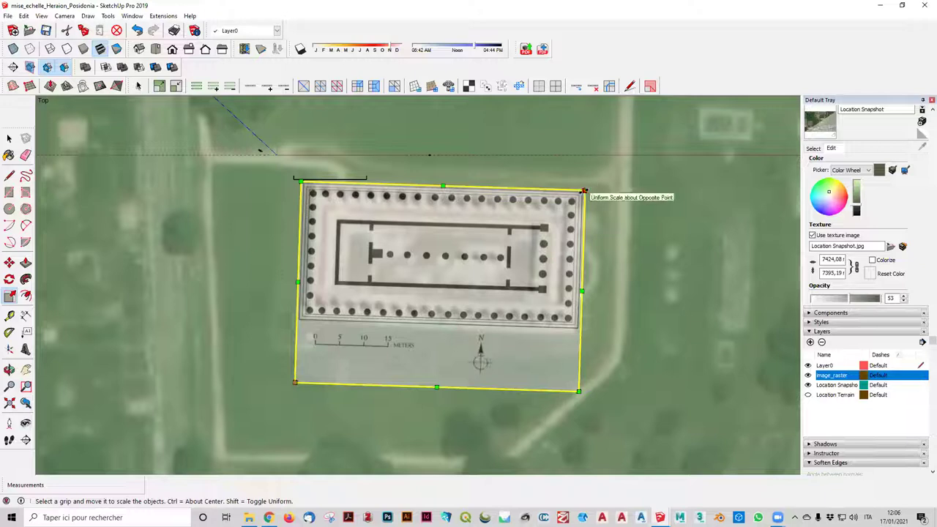
drag(583, 192, 579, 195)
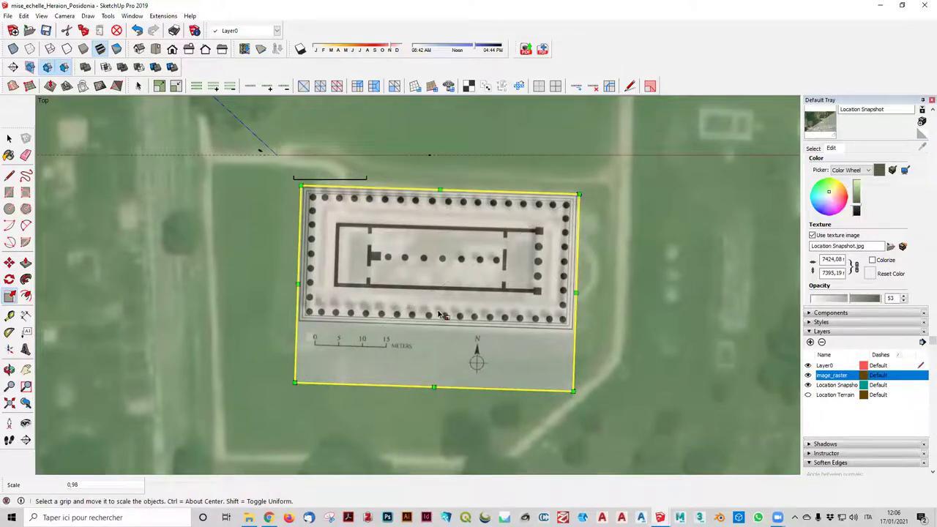
click(9, 139)
click(478, 329)
click(481, 309)
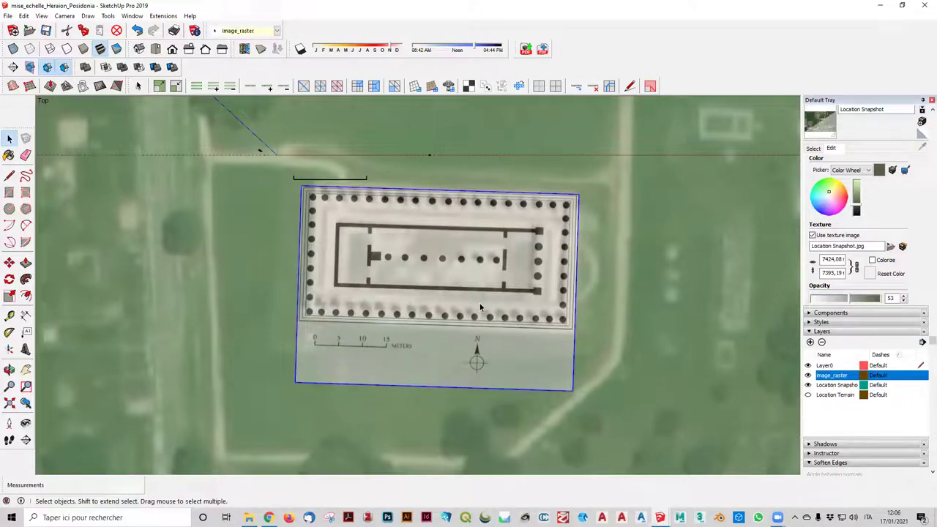
- Move the plan image about 2.92 m so its columns sit over the temple footprint
click(9, 262)
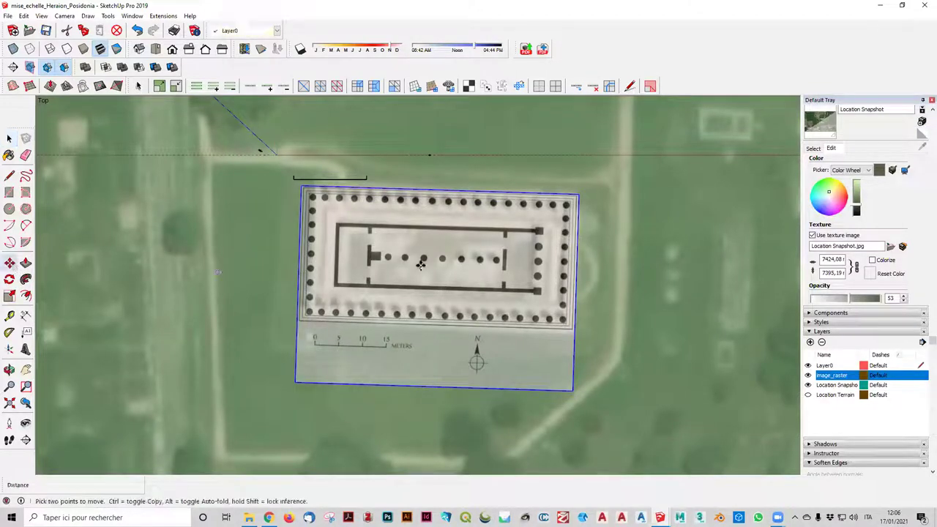
mouse_move(414, 265)
mouse_down()
mouse_move(412, 284)
mouse_move(413, 262)
mouse_up()
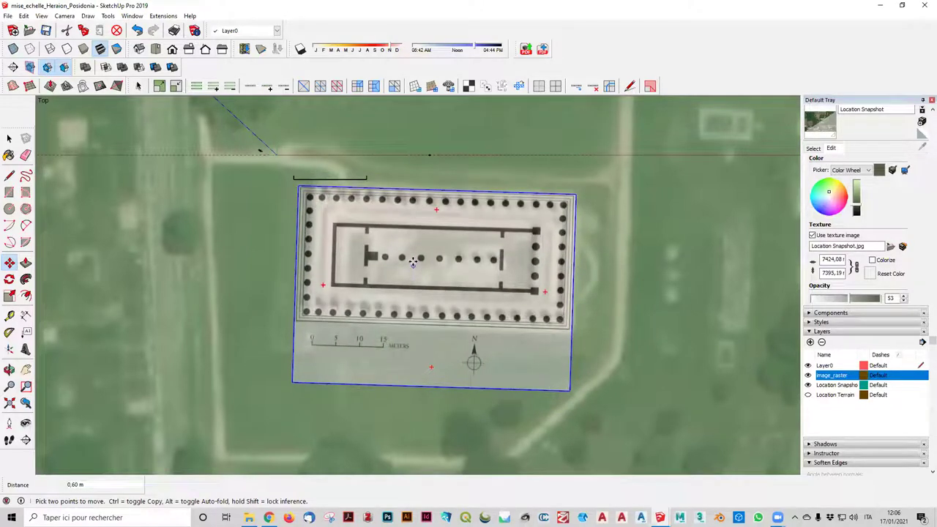
scroll(471, 199, up, 2)
mouse_move(413, 263)
mouse_down()
mouse_move(475, 223)
mouse_move(474, 232)
mouse_up()
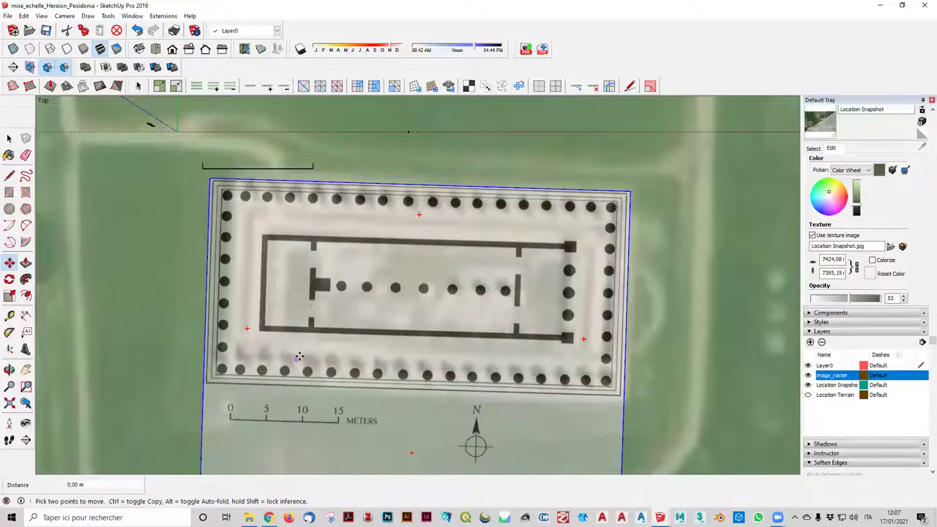
scroll(319, 322, down, 3)
scroll(341, 307, down, 2)
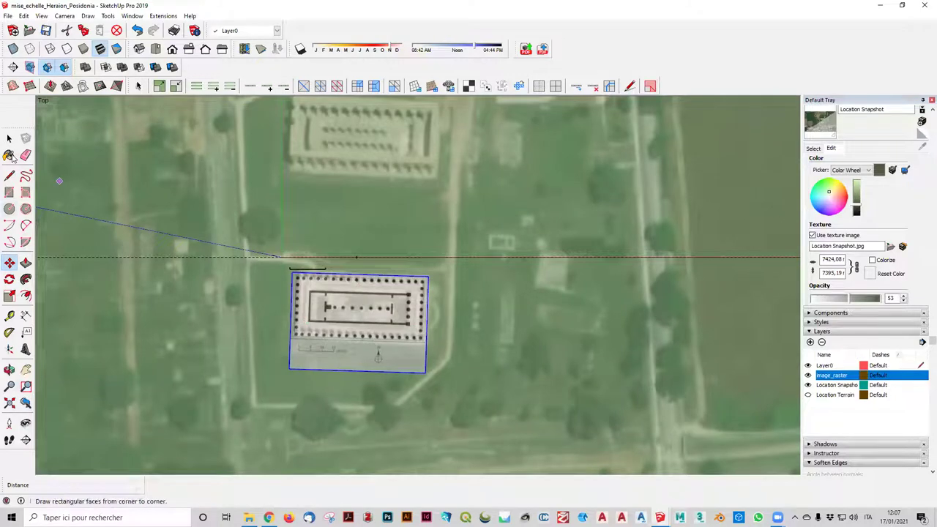
- Set the aerial snapshot's opacity to 100 and hide the Location Snapshot layer
click(9, 139)
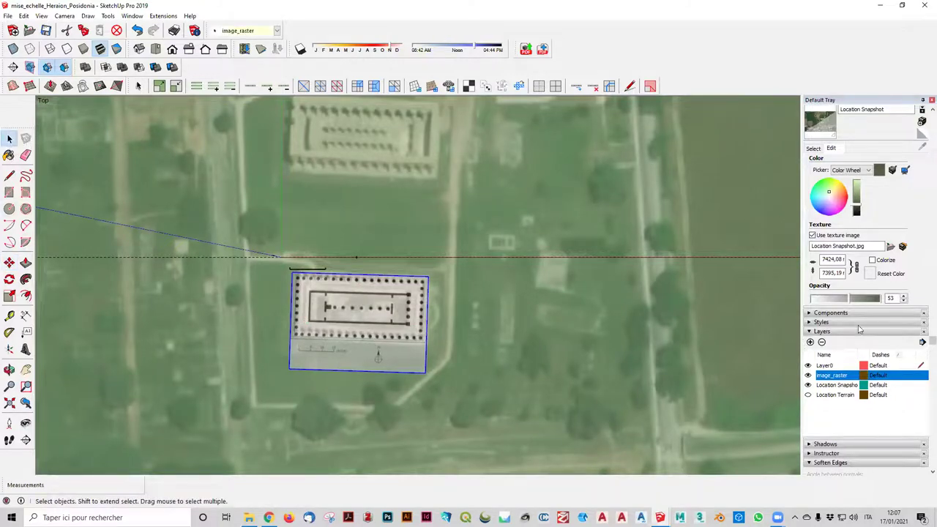
click(868, 301)
drag(868, 301, 885, 301)
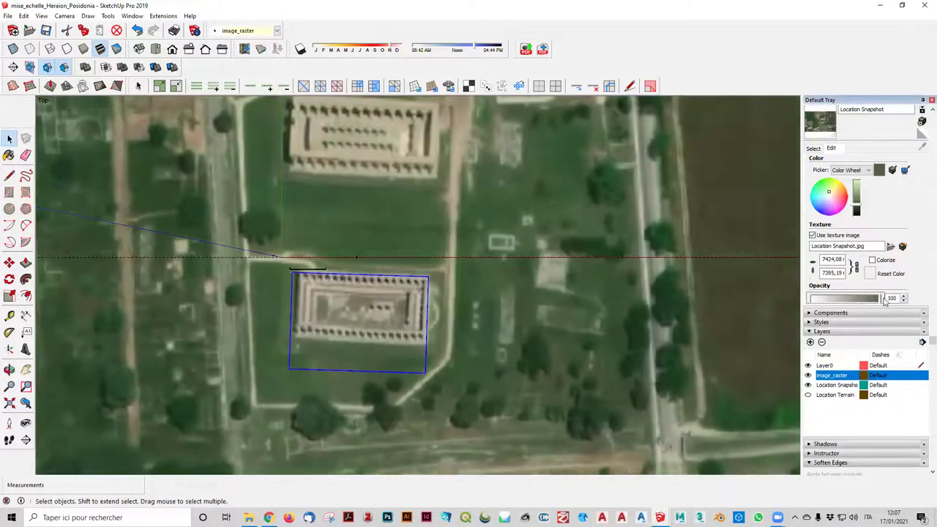
click(809, 385)
click(808, 385)
click(808, 385)
click(808, 385)
click(808, 385)
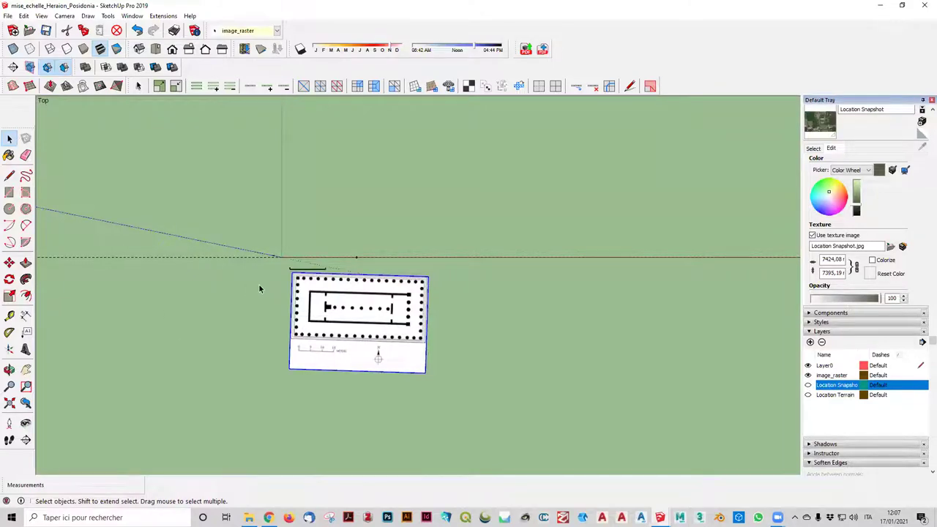
- Delete the stray short bracket line above the plan and open the File menu
scroll(279, 268, up, 2)
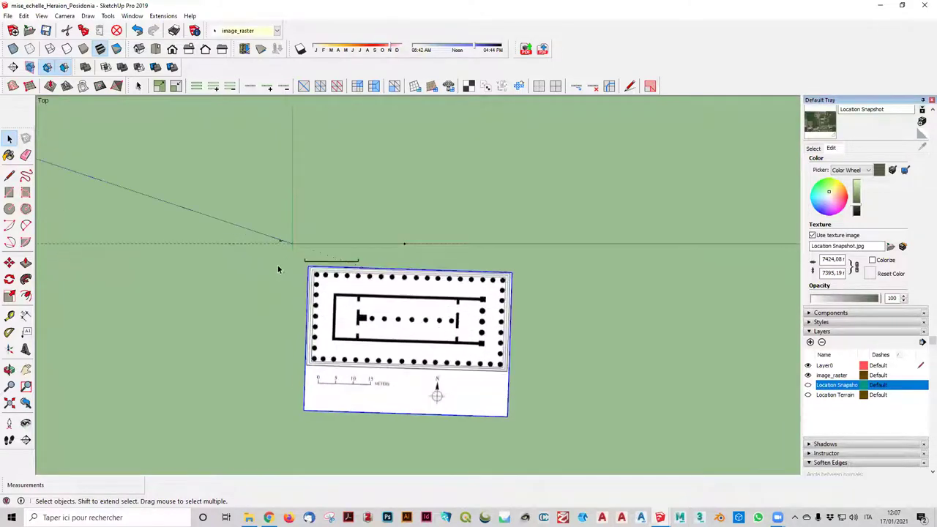
scroll(279, 268, up, 2)
scroll(293, 271, up, 2)
click(310, 288)
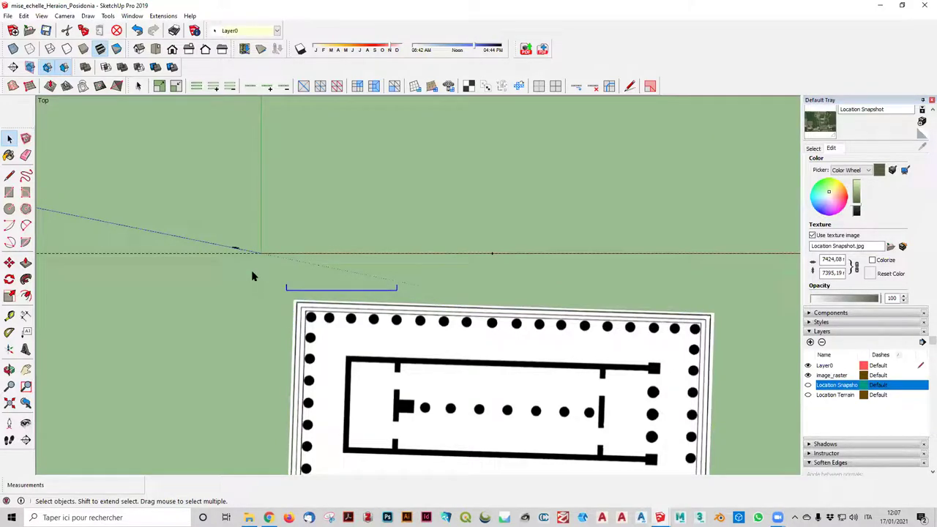
click(273, 273)
scroll(273, 273, down, 2)
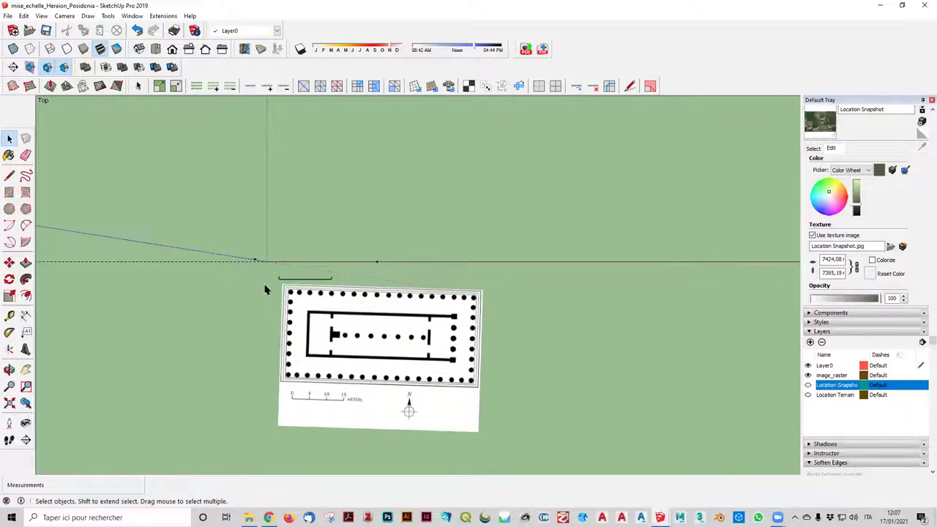
drag(272, 273, 337, 286)
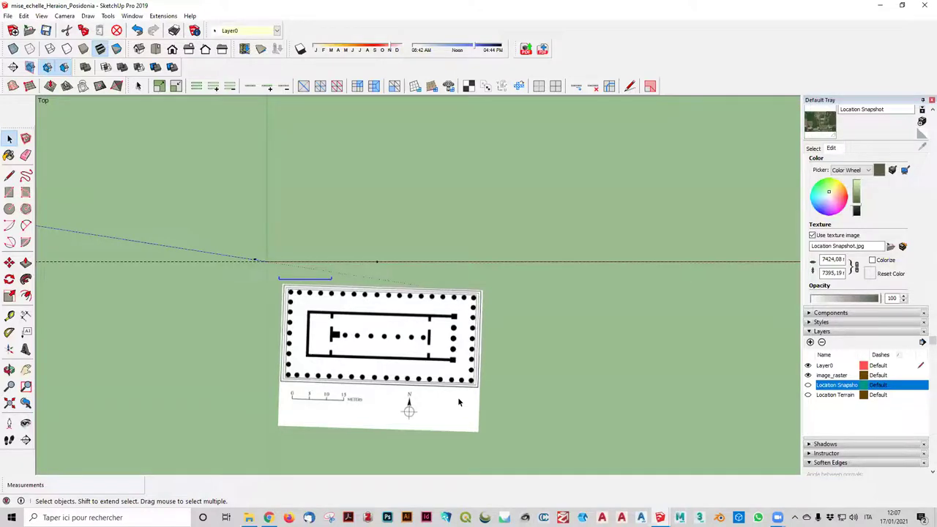
key(Delete)
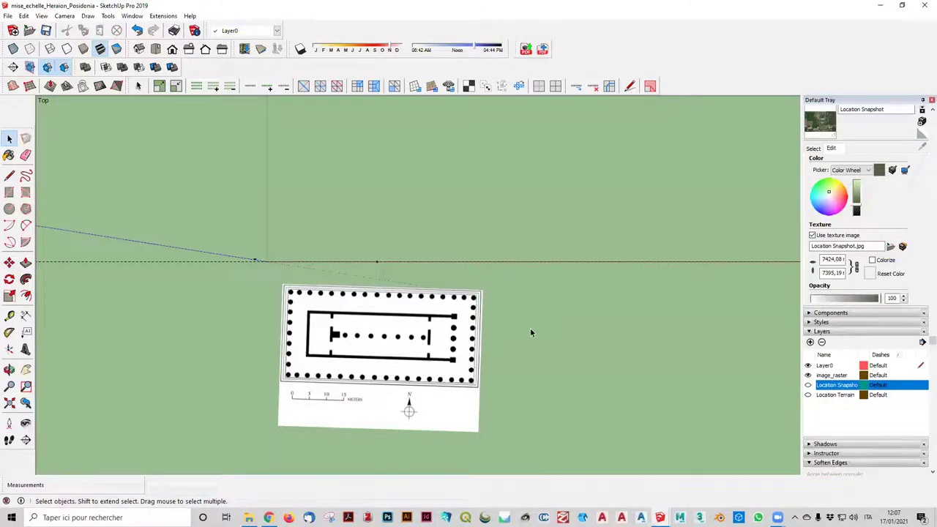
scroll(510, 203, down, 2)
scroll(509, 196, down, 2)
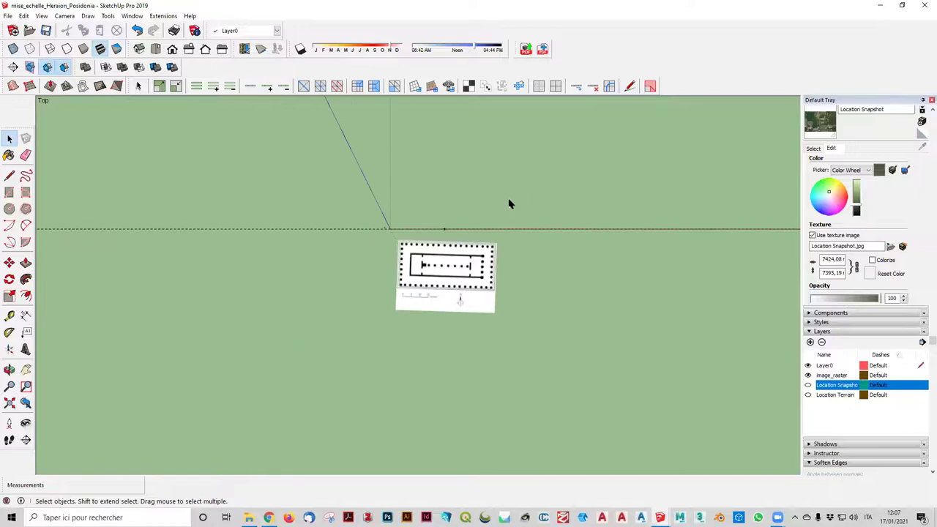
scroll(509, 197, down, 2)
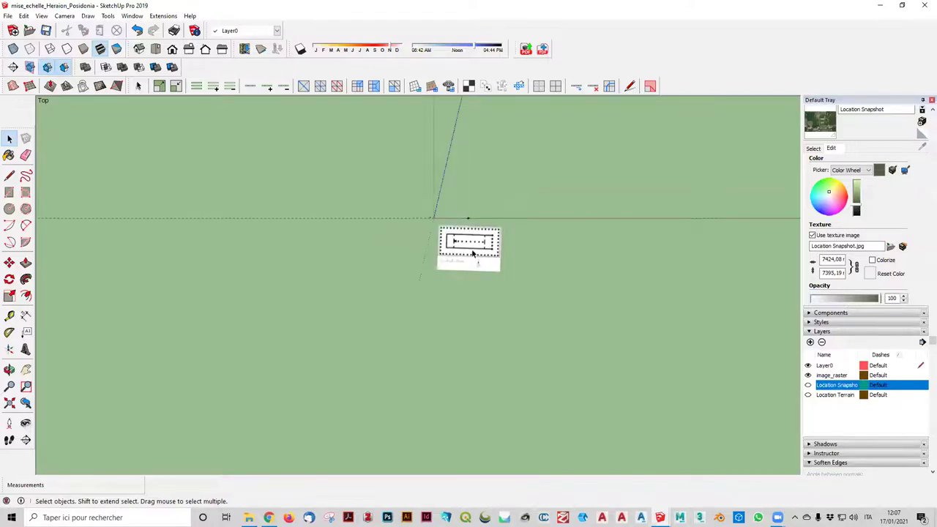
click(8, 15)
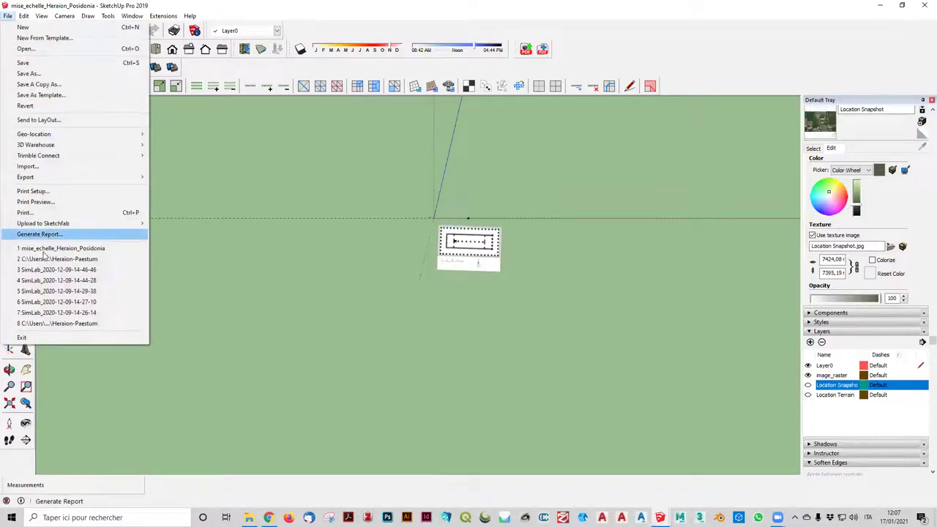
mouse_move(44, 178)
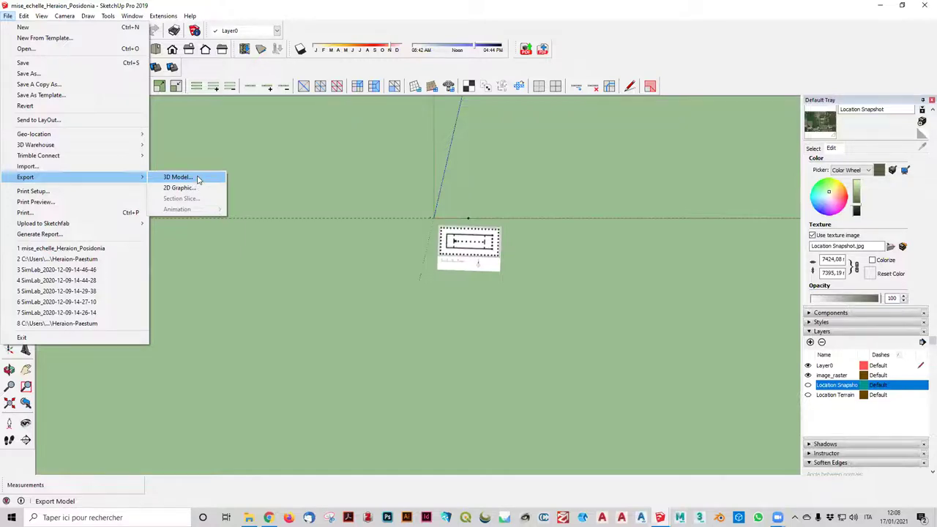
- Export the model as a KMZ 3D model named Heraion_Posidonia to the desktop (Bureau)
click(178, 177)
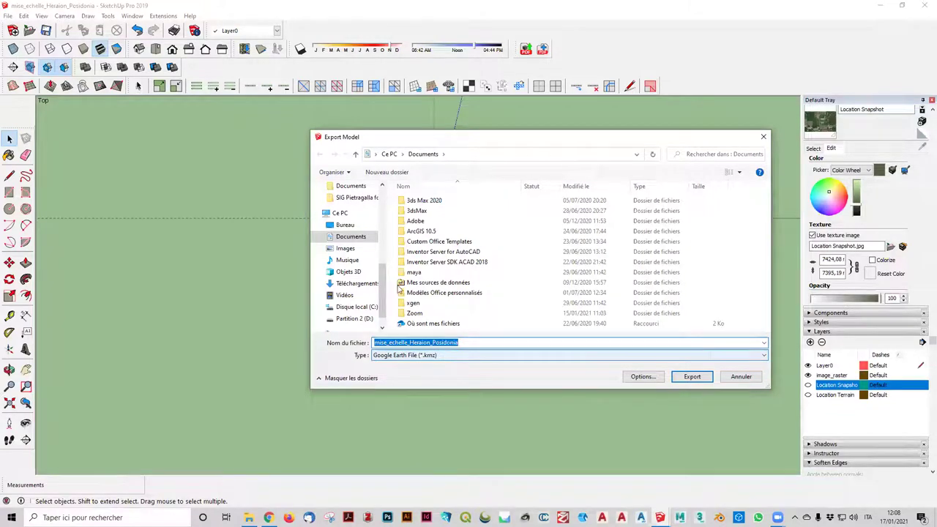
click(344, 224)
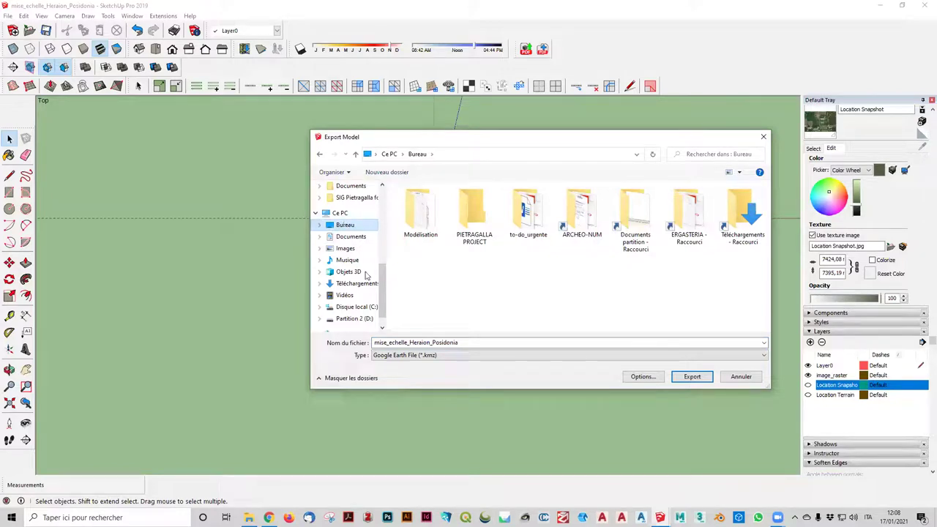
click(410, 342)
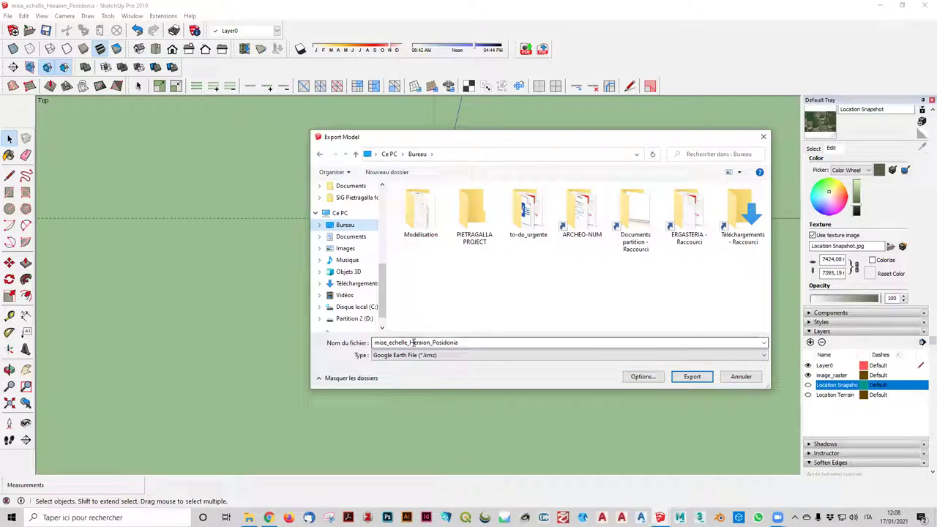
double_click(410, 343)
click(408, 343)
double_click(409, 343)
click(408, 342)
drag(408, 342, 247, 336)
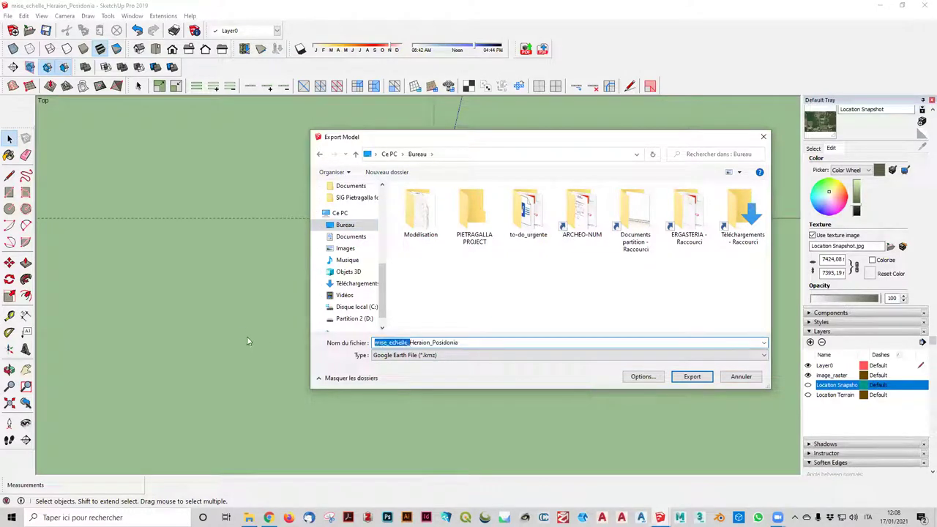
key(BackSpace)
key(Return)
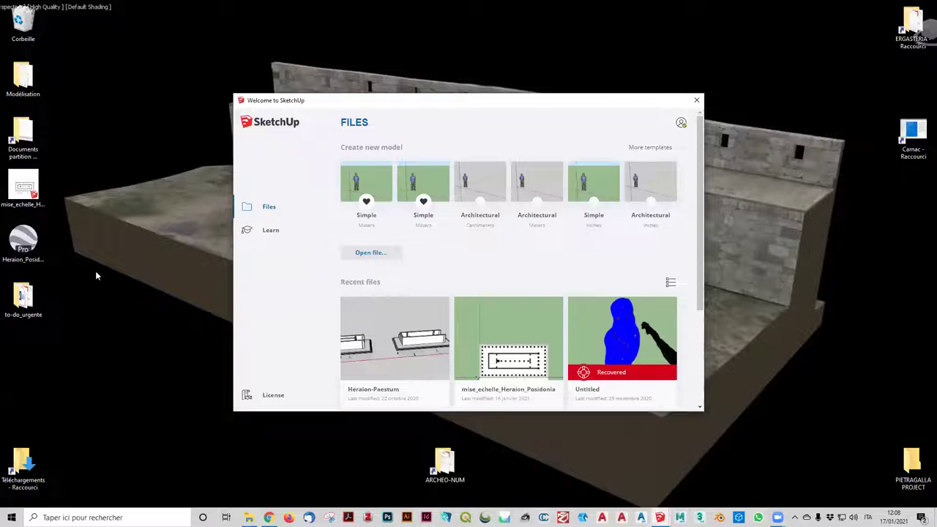
- Open the Heraion_Posidonia KMZ from the desktop in Google Earth Pro
double_click(24, 247)
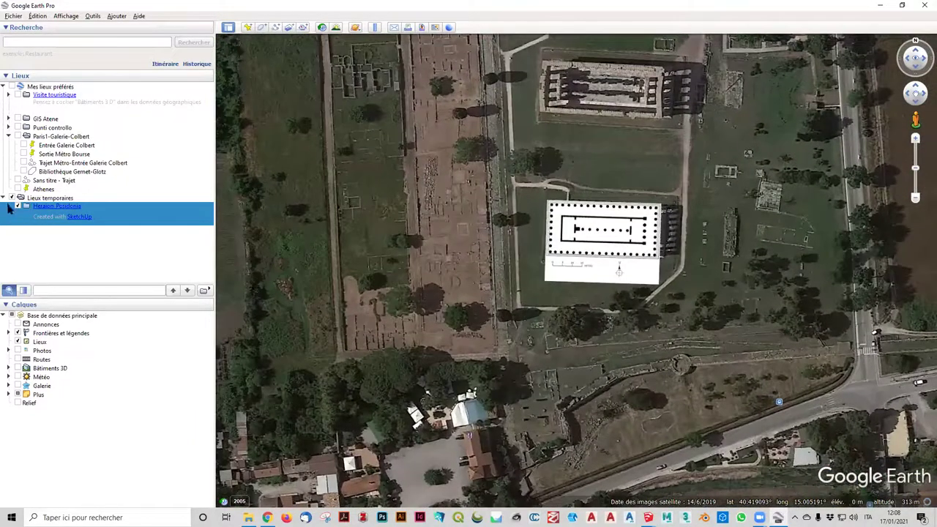
- Expand Heraion Posidonia and its Tour folder, check the overlay, and bring up the Model's context menu
click(9, 207)
click(14, 231)
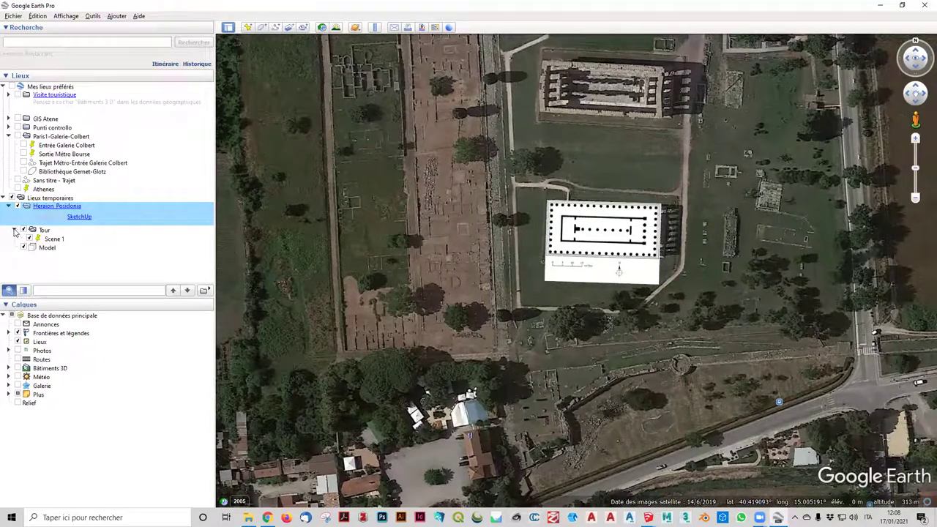
click(22, 248)
scroll(688, 229, up, 2)
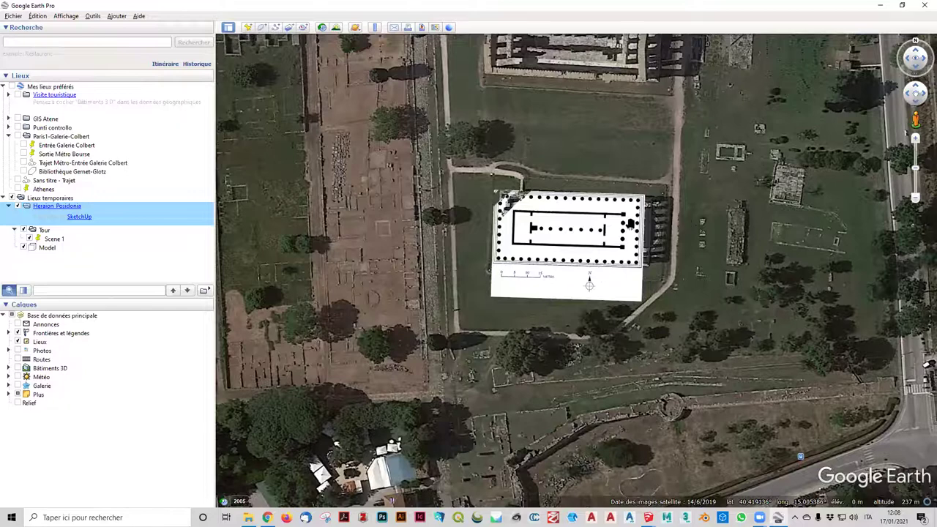
scroll(687, 219, up, 2)
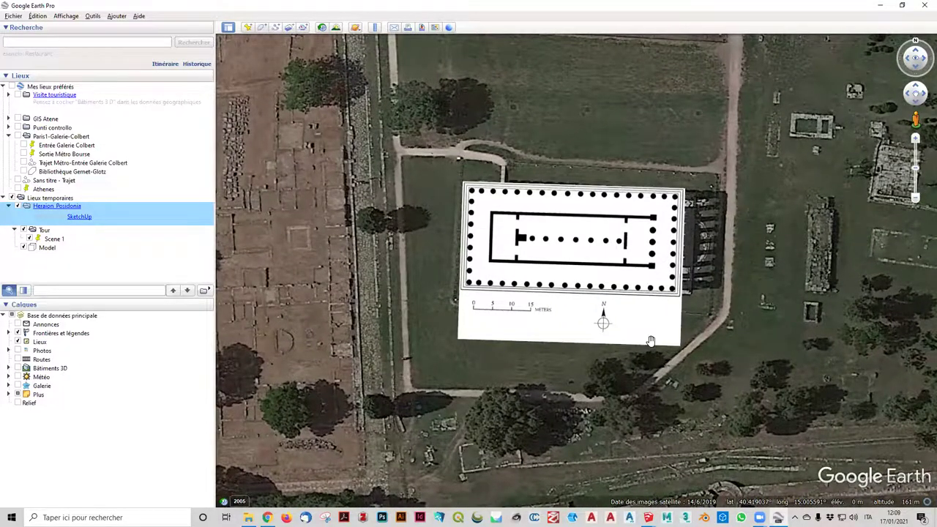
scroll(650, 342, down, 2)
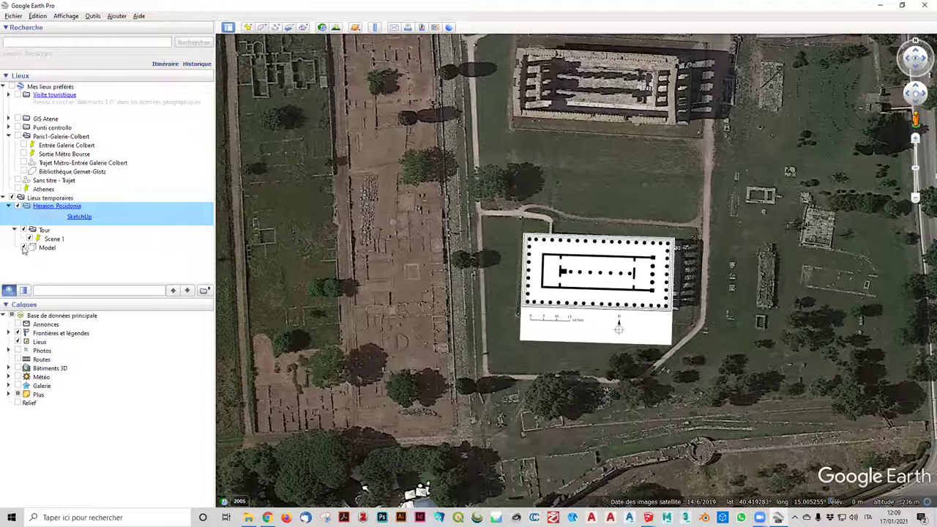
click(24, 249)
right_click(45, 253)
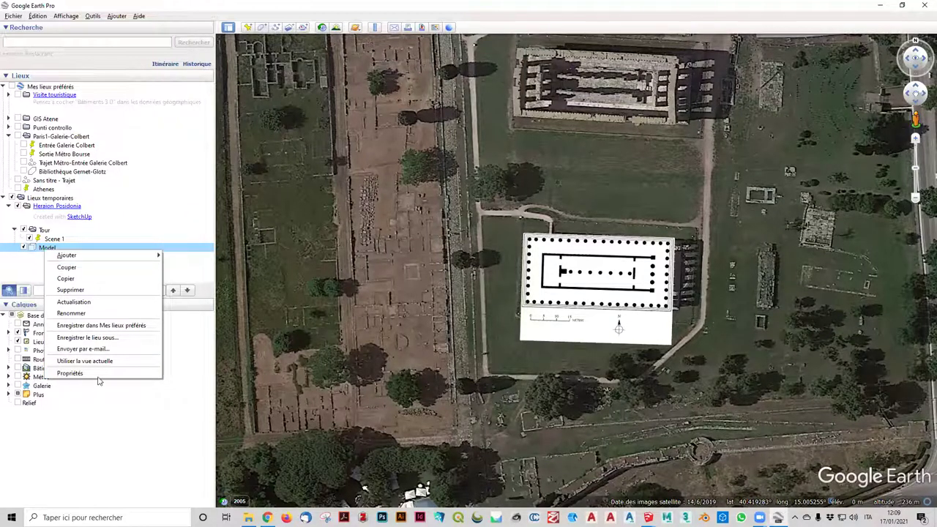
- In the Model's Propriétés, nudge and rotate the plan onto the temple, confirming at 40.419467°, 15.004967°
click(99, 374)
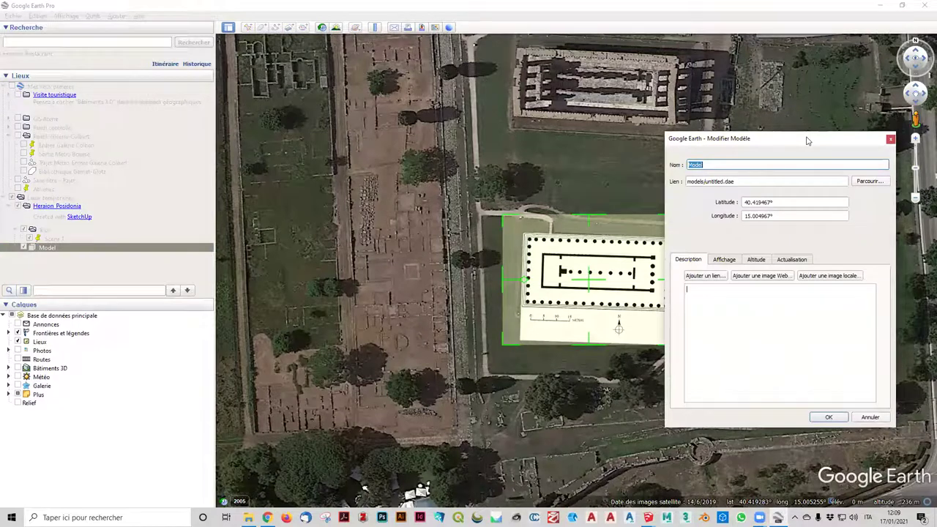
drag(808, 141, 310, 68)
scroll(702, 223, up, 2)
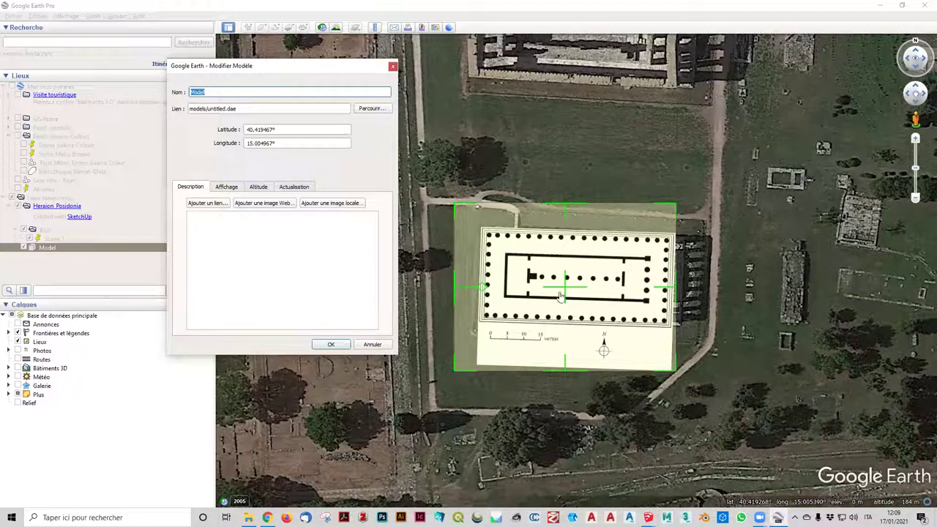
drag(565, 291, 570, 293)
drag(491, 293, 499, 294)
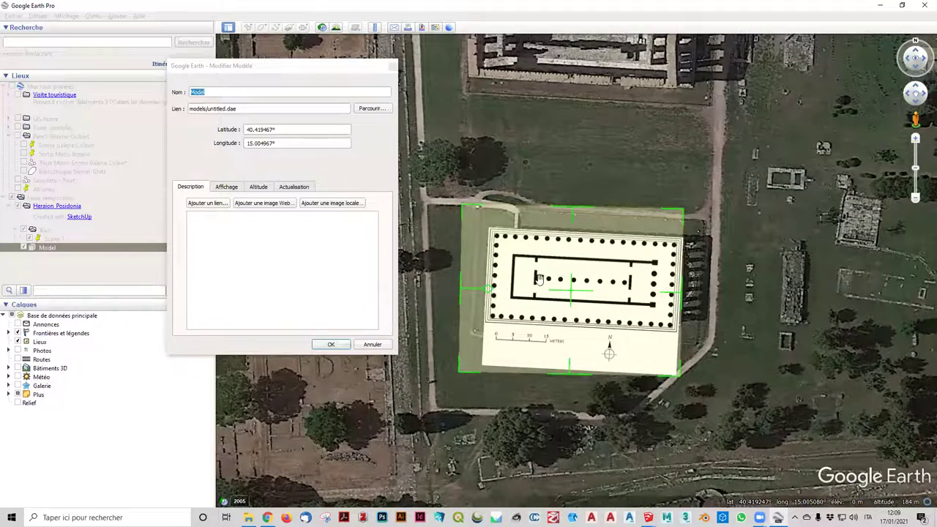
drag(600, 277, 571, 307)
click(328, 345)
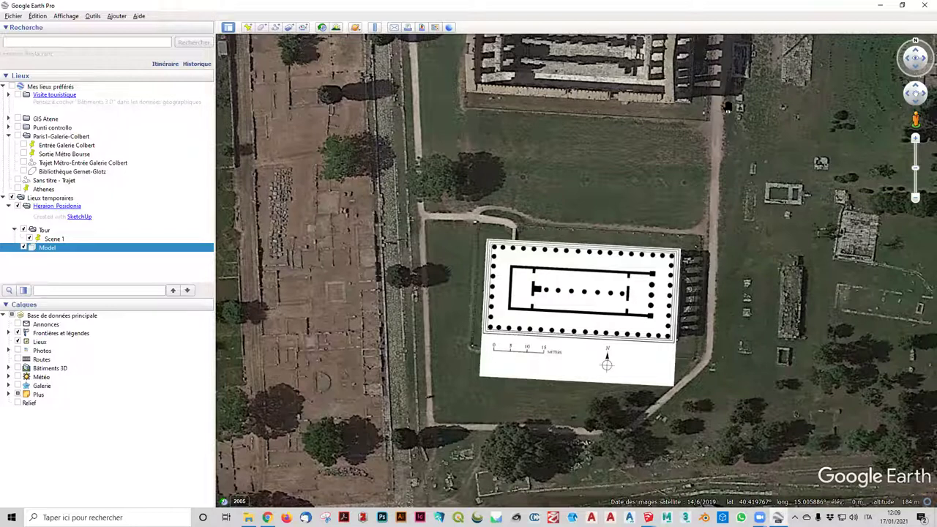
- Switch on the Bâtiments 3D layer so the Paestum temples render in 3D beside the plan
click(13, 16)
mouse_move(29, 38)
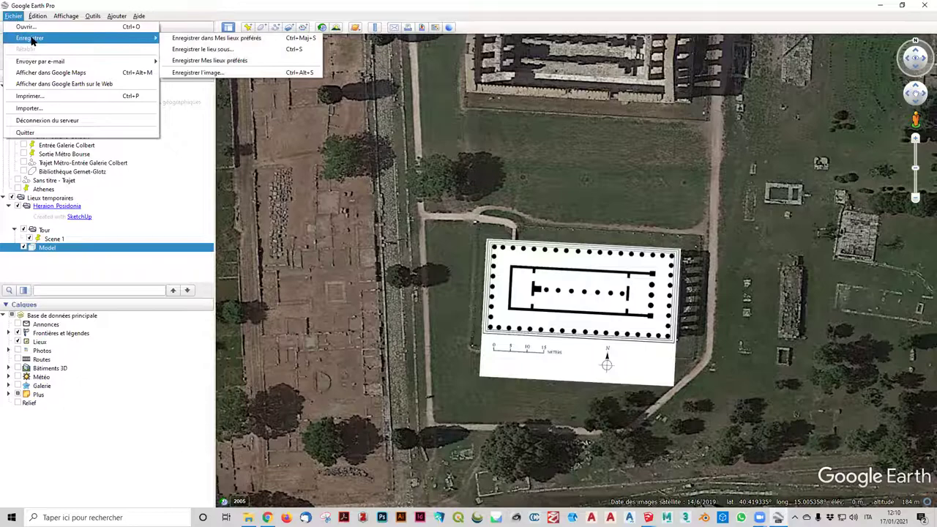
click(352, 190)
scroll(338, 183, down, 3)
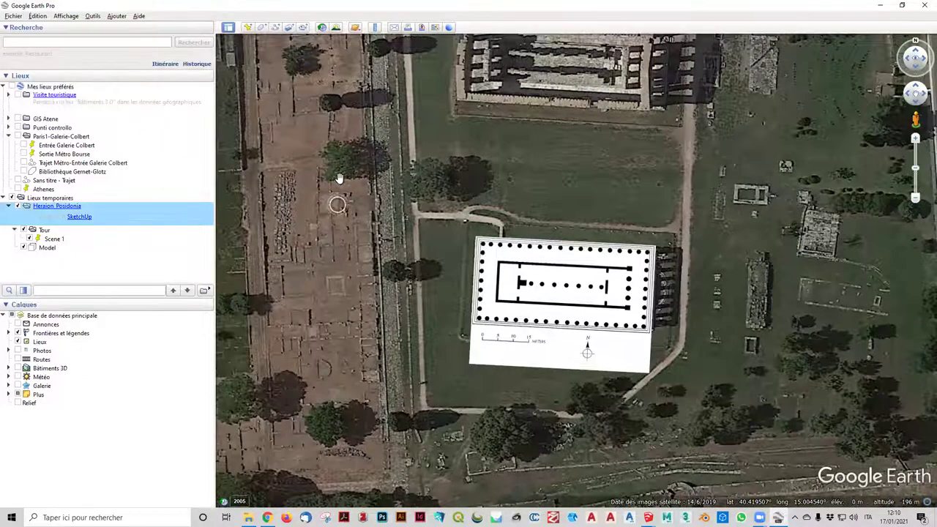
scroll(381, 205, down, 3)
scroll(473, 198, down, 3)
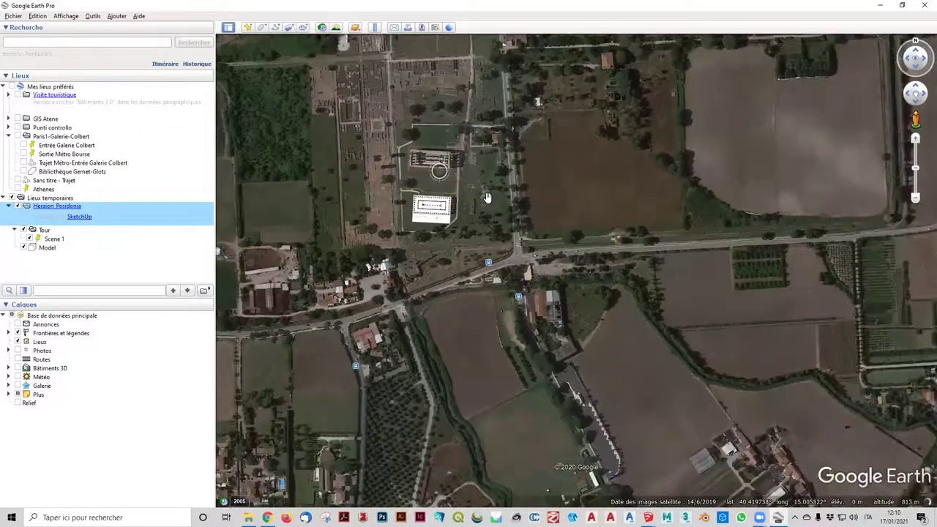
scroll(476, 201, down, 3)
scroll(469, 220, down, 3)
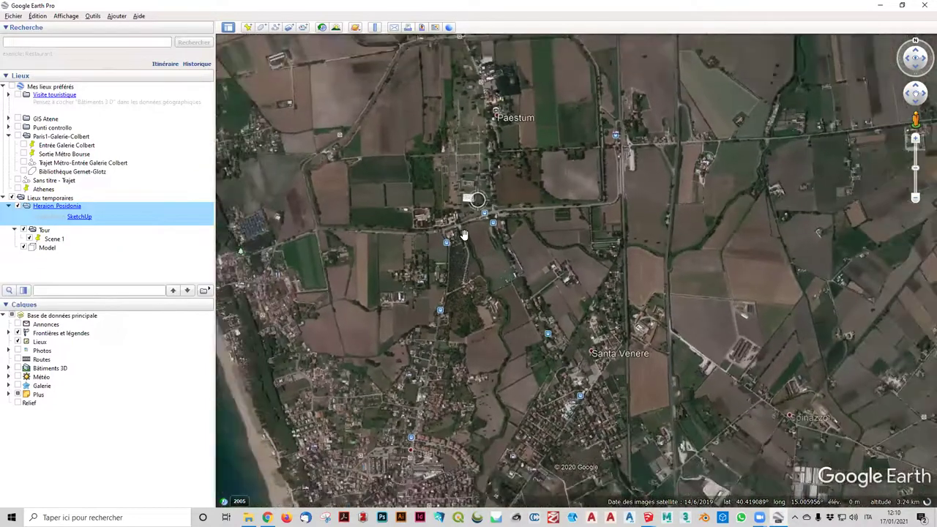
scroll(461, 223, up, 5)
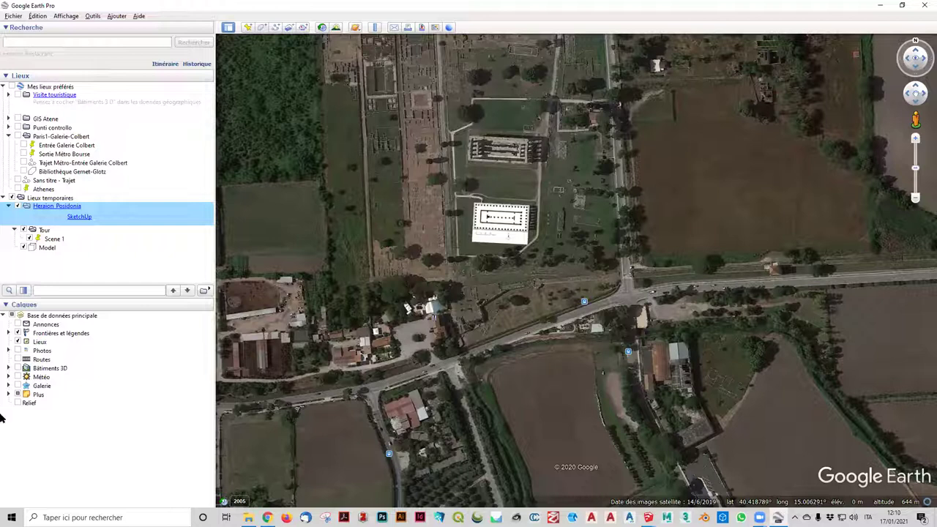
click(18, 369)
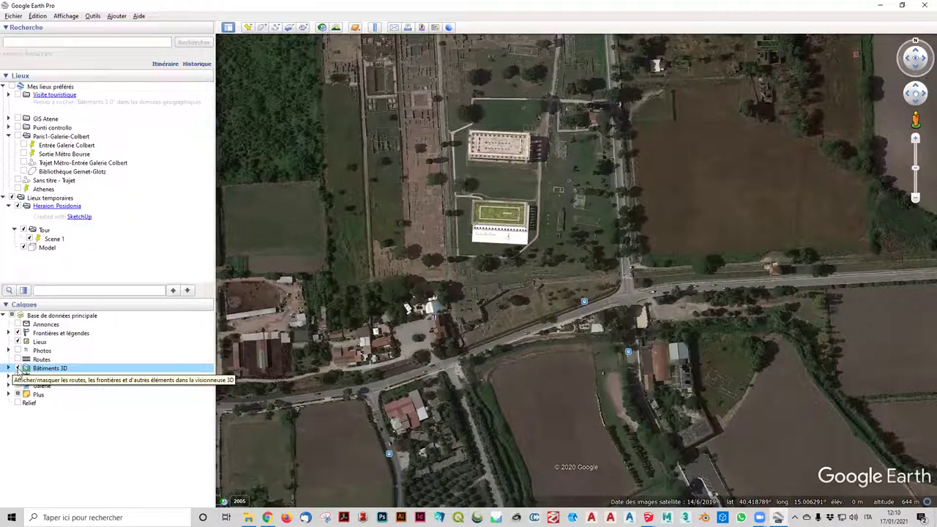
scroll(507, 196, up, 3)
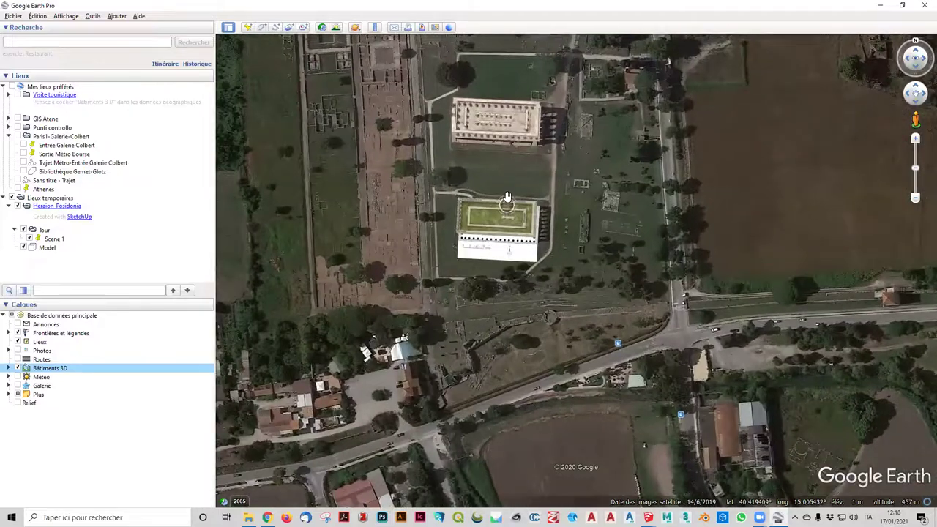
scroll(512, 220, up, 1)
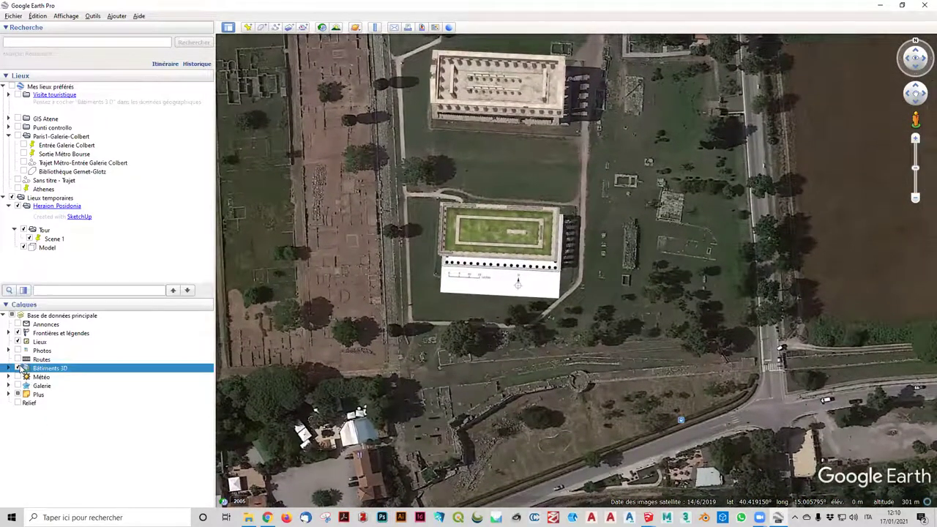
- Keep 3D buildings on and zoom in and out on the 3D temple to compare it with the plan
click(18, 368)
scroll(488, 149, up, 1)
scroll(488, 150, up, 1)
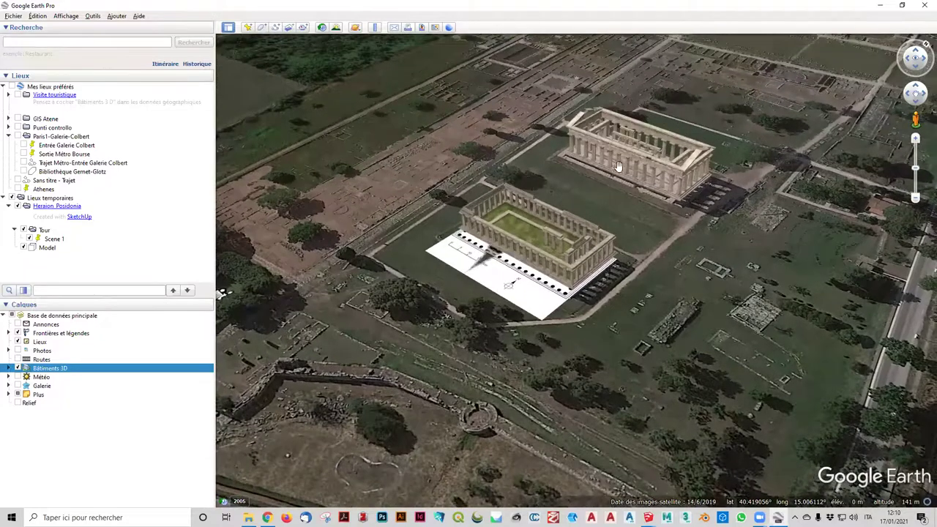
scroll(599, 297, up, 2)
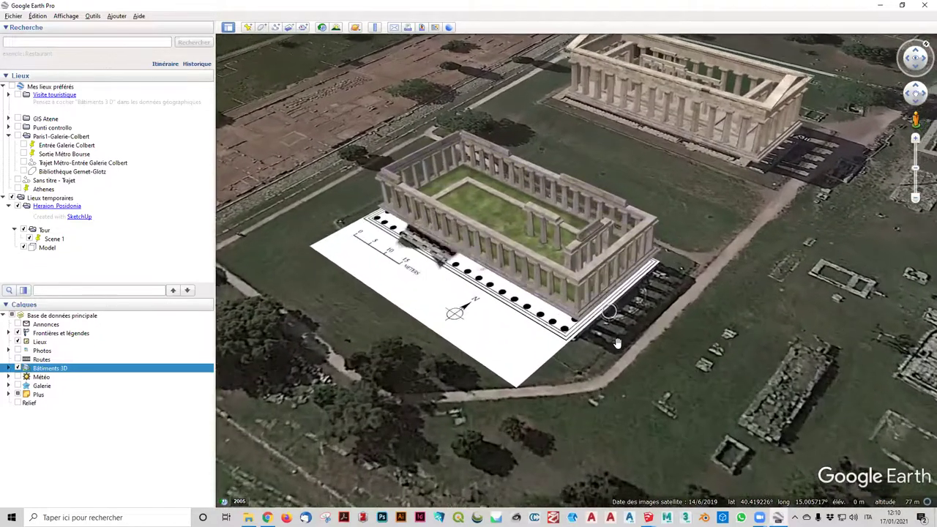
scroll(609, 324, up, 2)
scroll(610, 323, up, 2)
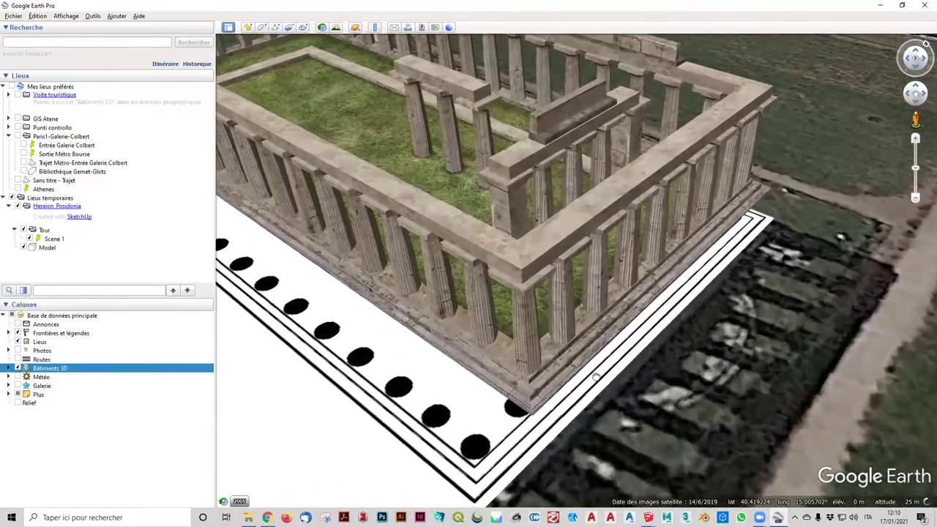
scroll(512, 293, down, 1)
scroll(517, 297, down, 5)
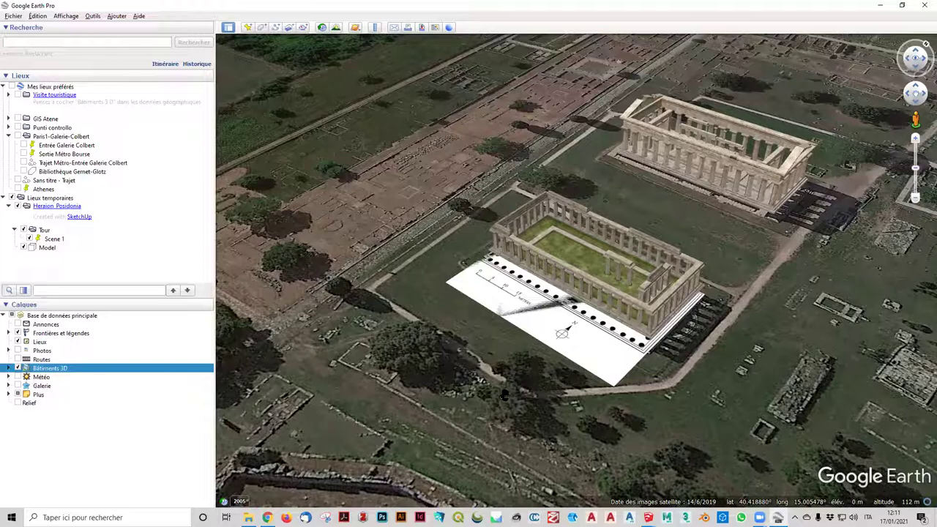
scroll(666, 315, up, 2)
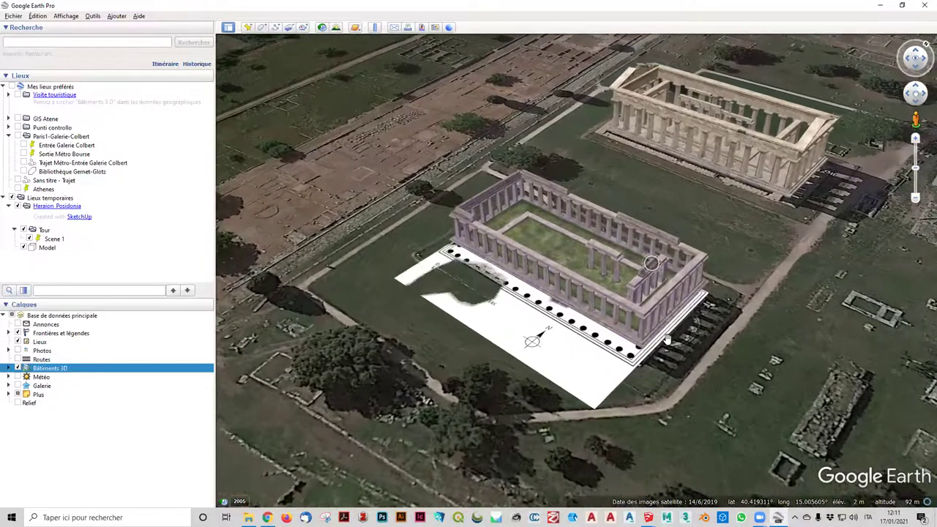
scroll(663, 319, up, 3)
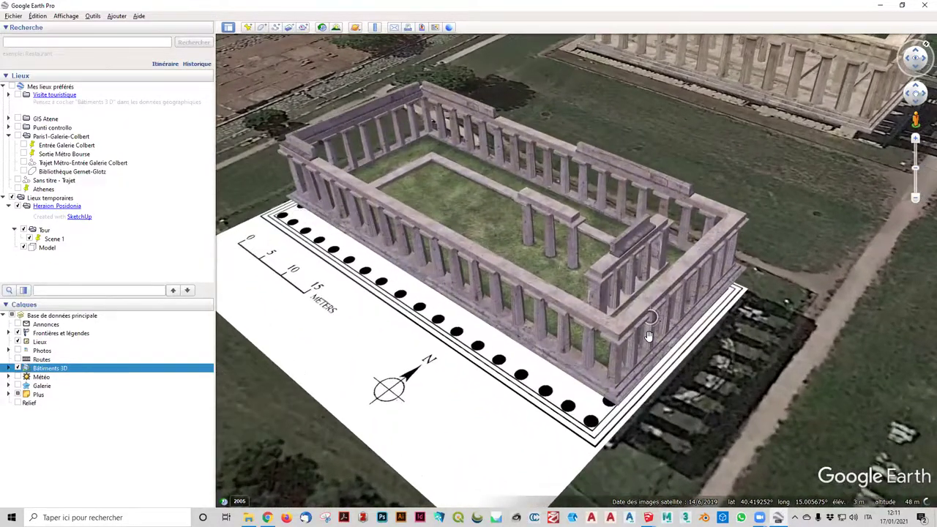
scroll(645, 336, up, 2)
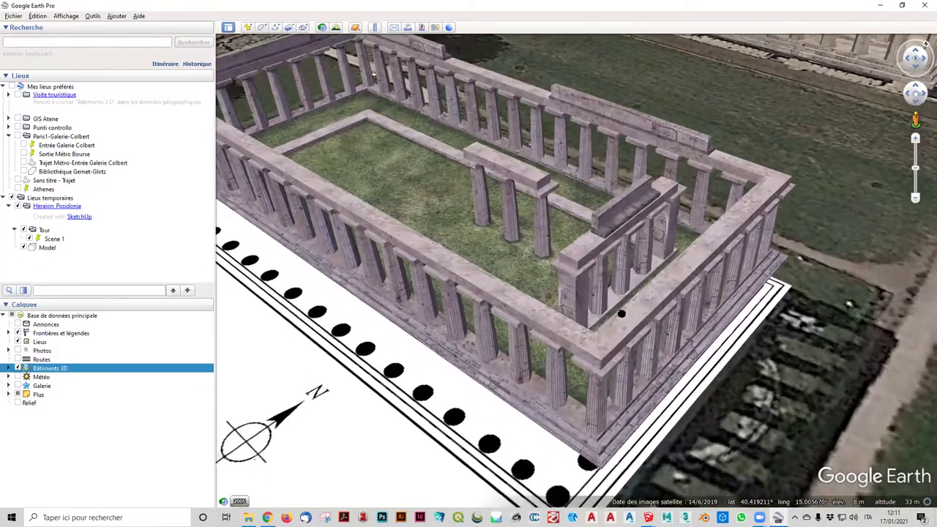
scroll(620, 312, up, 1)
scroll(621, 312, up, 2)
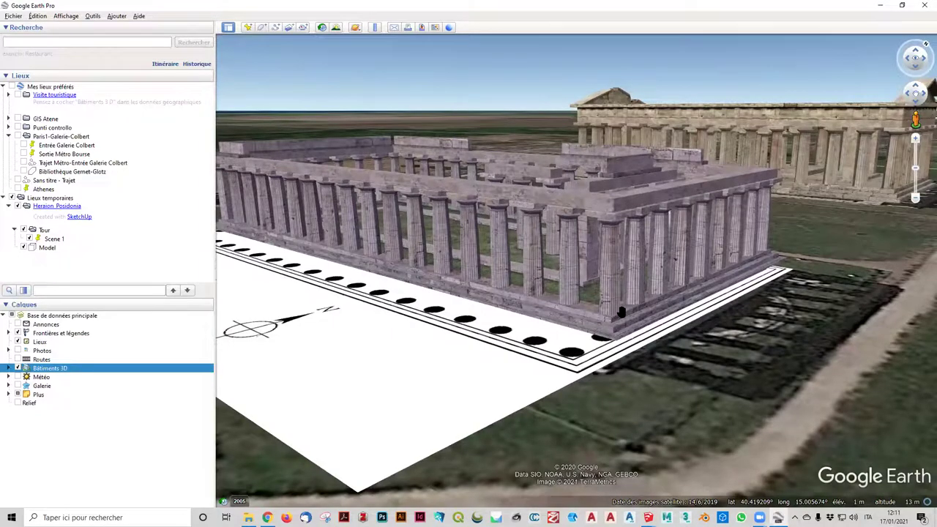
scroll(621, 311, down, 3)
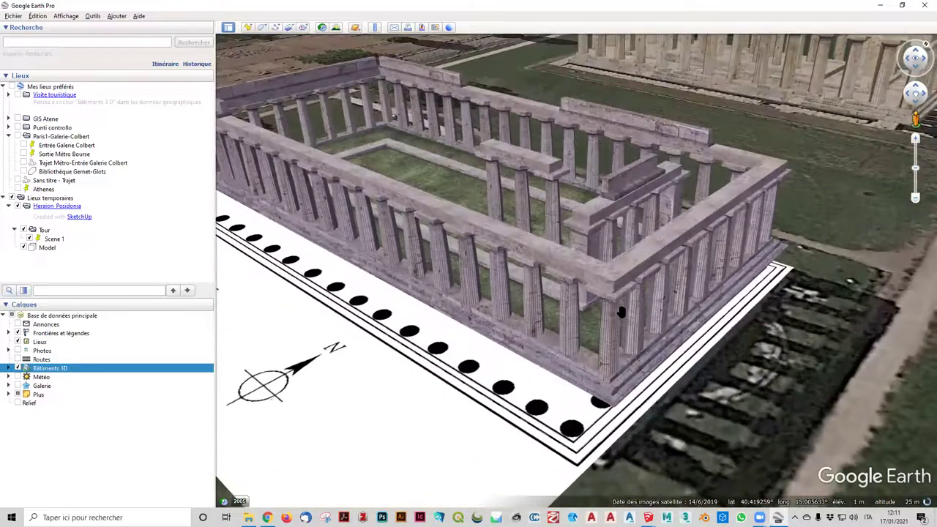
scroll(621, 312, up, 2)
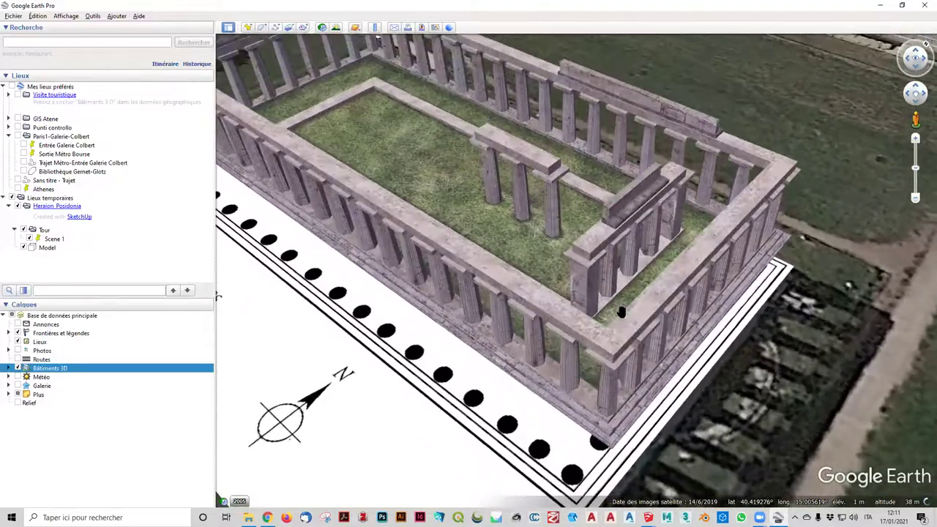
scroll(621, 312, up, 2)
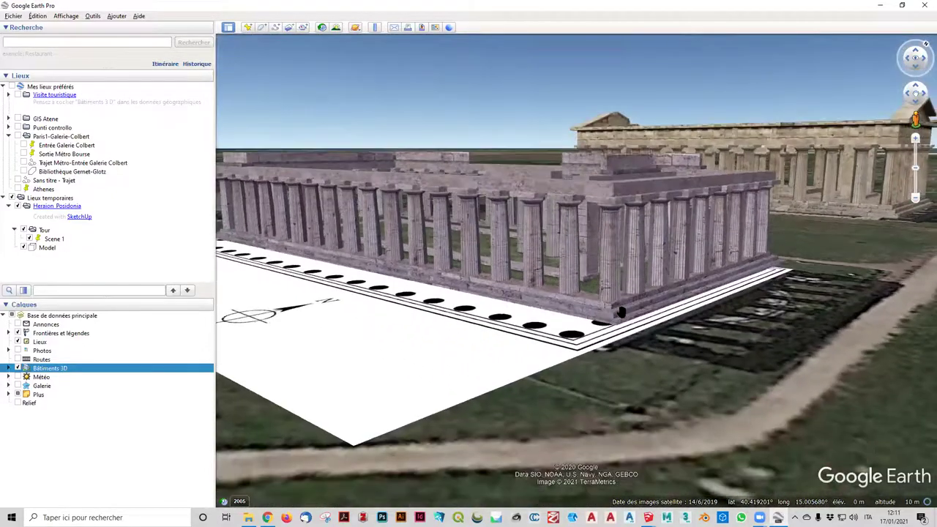
scroll(622, 265, up, 2)
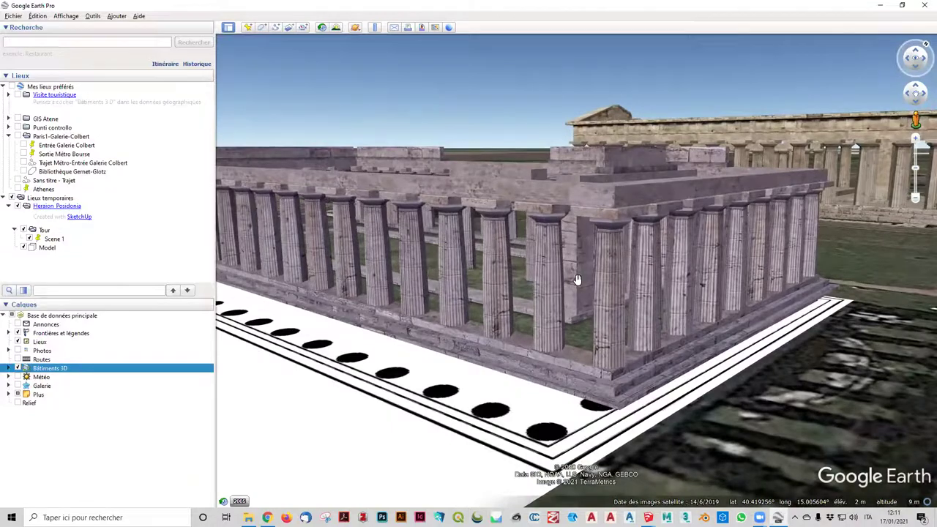
scroll(641, 238, up, 2)
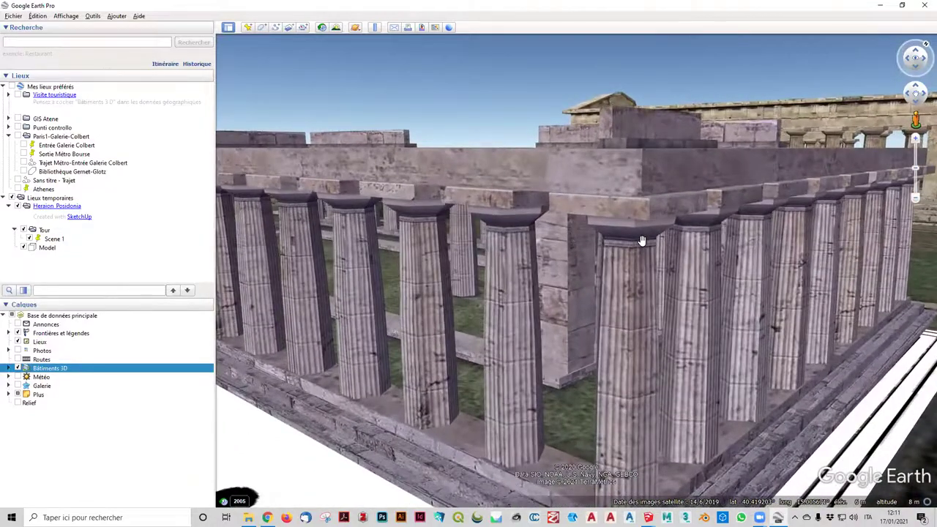
scroll(642, 240, down, 3)
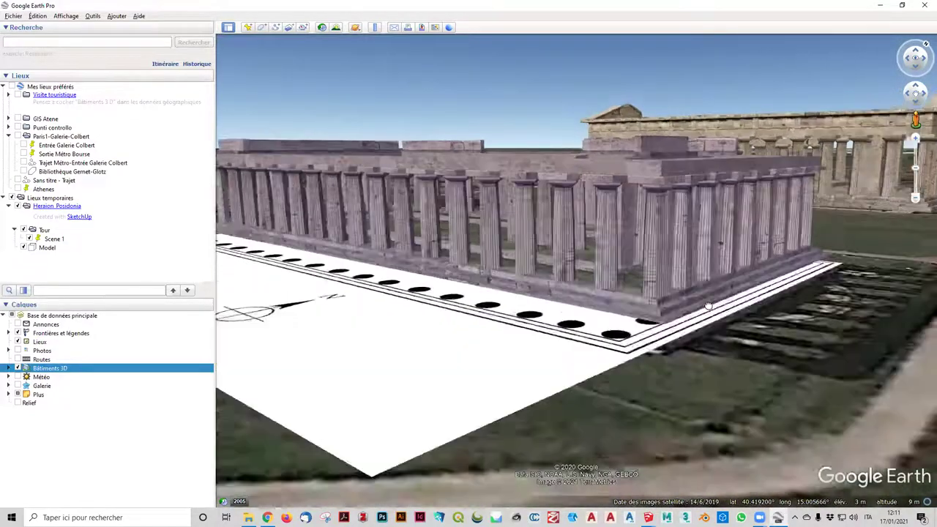
- Turn the view to the temple's long side, then untick Model to hide the plan overlay
drag(569, 268, 582, 274)
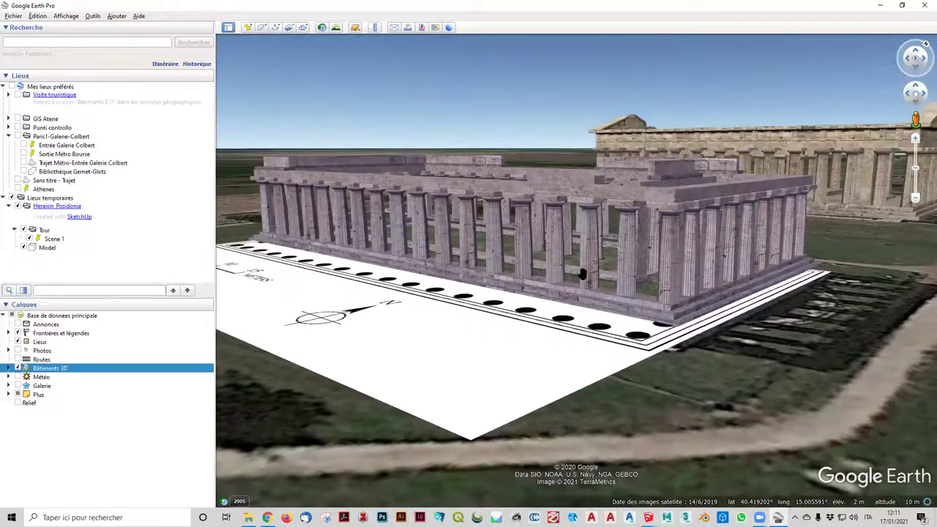
scroll(582, 274, up, 2)
scroll(582, 274, down, 3)
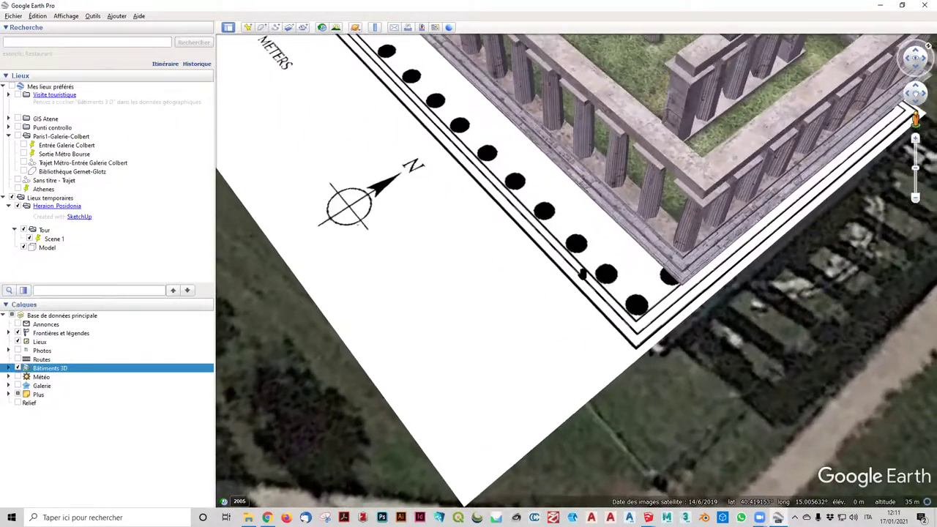
scroll(582, 274, up, 2)
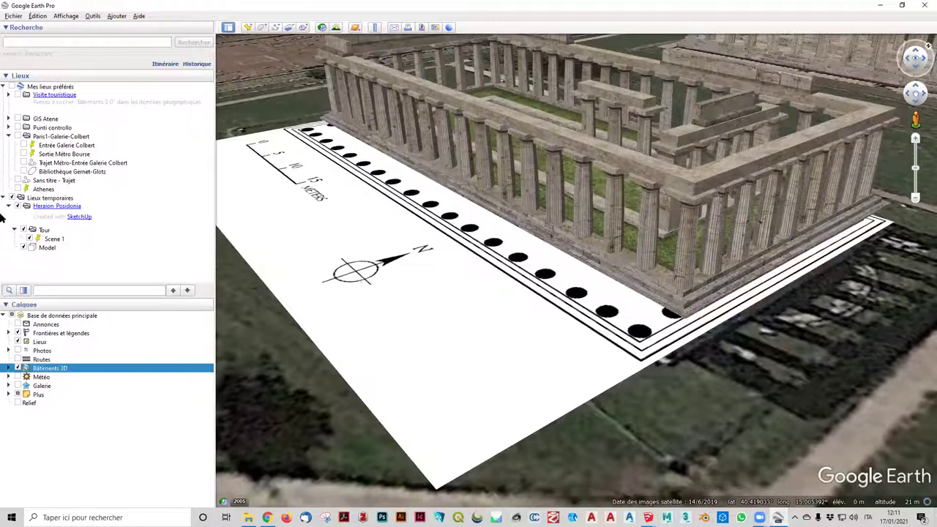
click(28, 248)
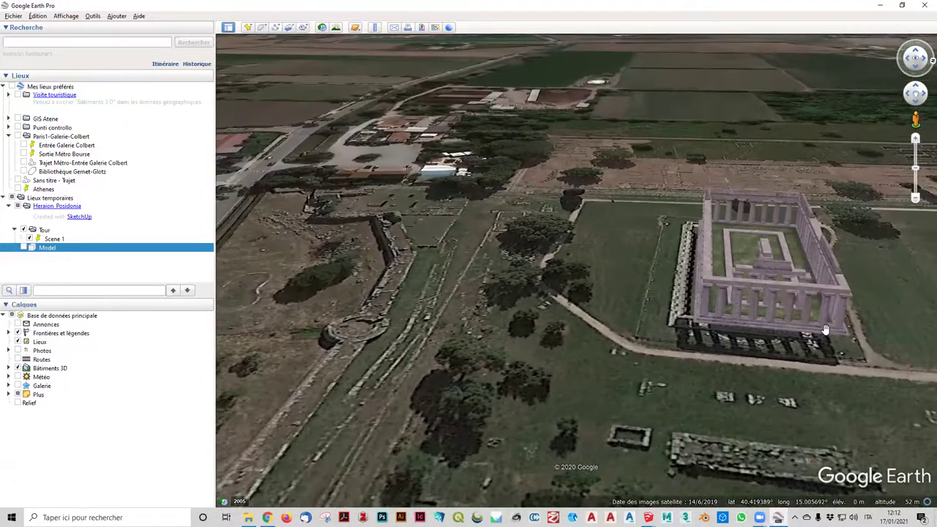
- Toggle the Model plan overlay on and off several times to compare, leaving it hidden
click(24, 247)
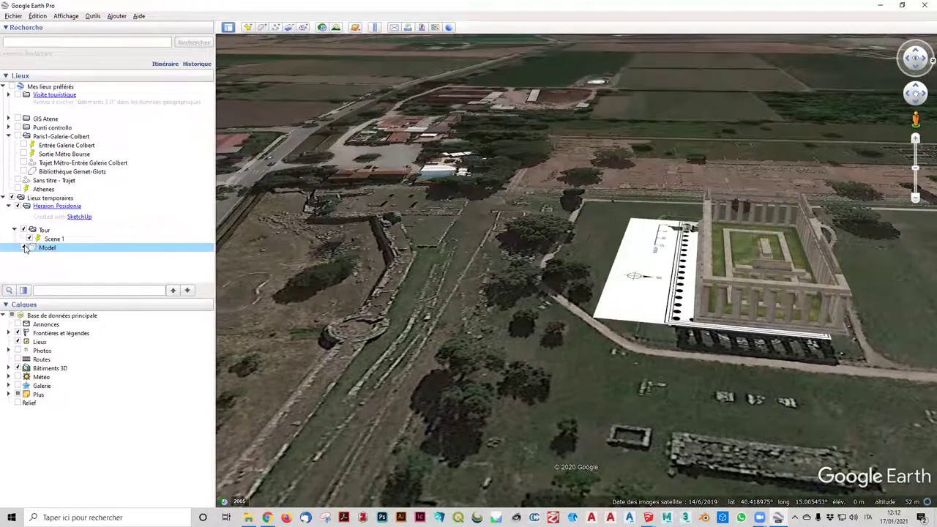
click(25, 248)
click(26, 248)
click(25, 248)
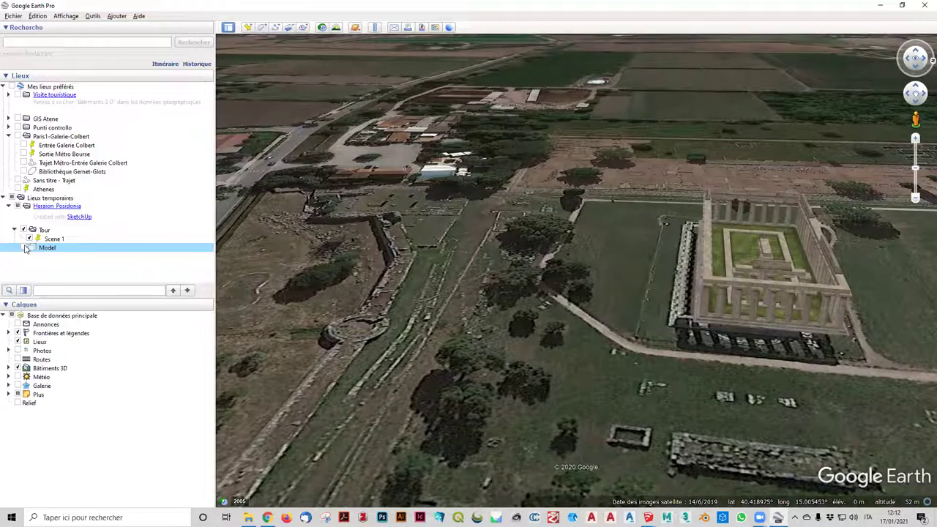
click(25, 248)
click(25, 248)
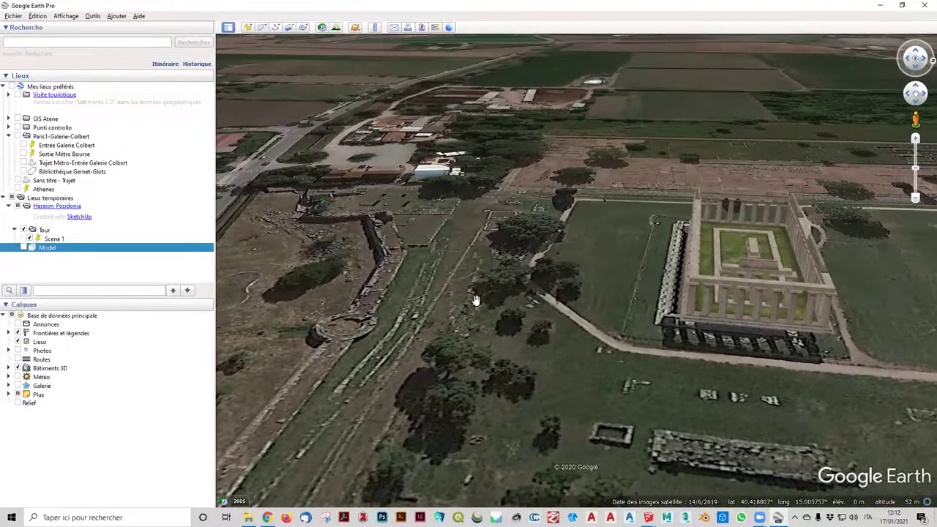
- Close Google Earth Pro discarding temporary places, and zoom onto the plan in the SketchUp model window
click(926, 5)
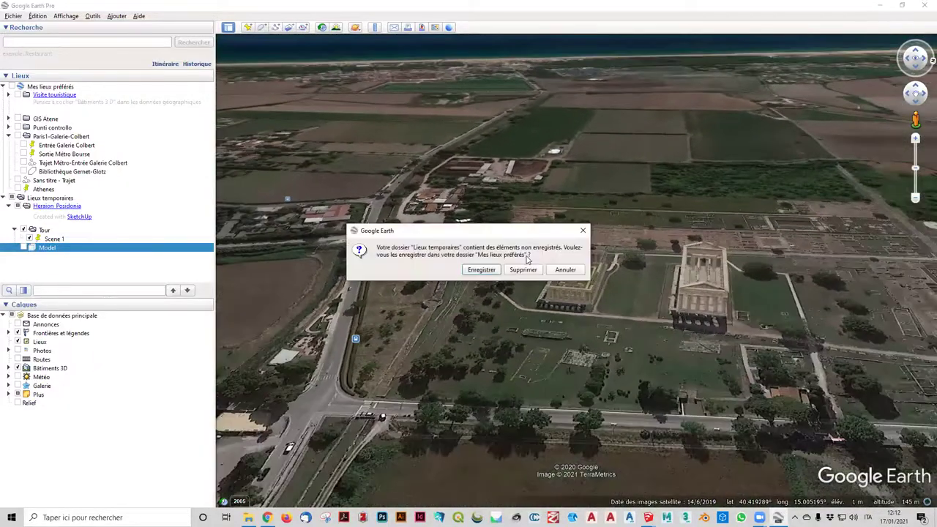
click(525, 270)
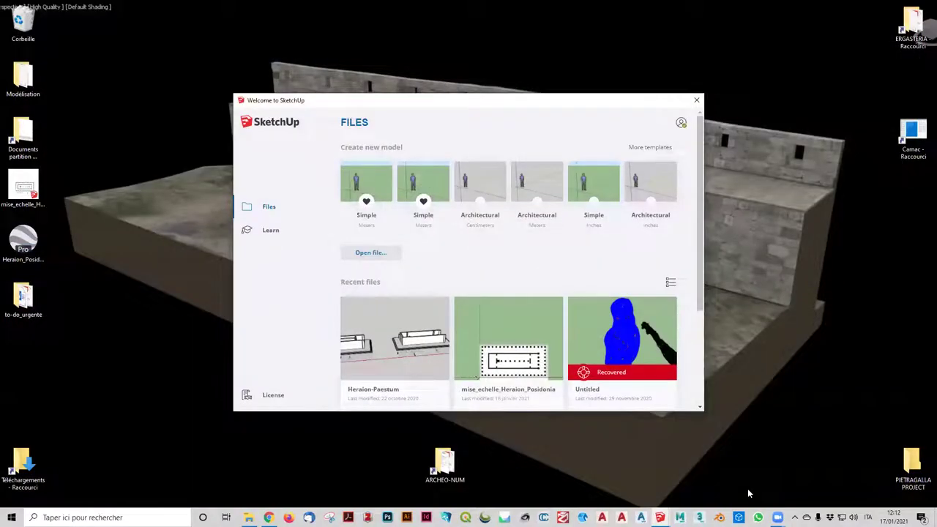
mouse_move(660, 518)
click(705, 476)
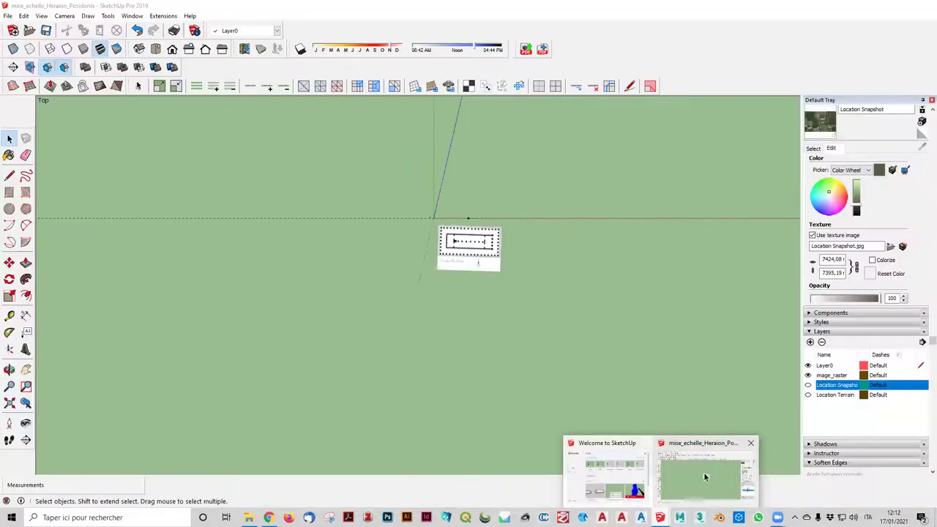
scroll(464, 206, up, 2)
scroll(476, 207, up, 2)
scroll(493, 208, up, 2)
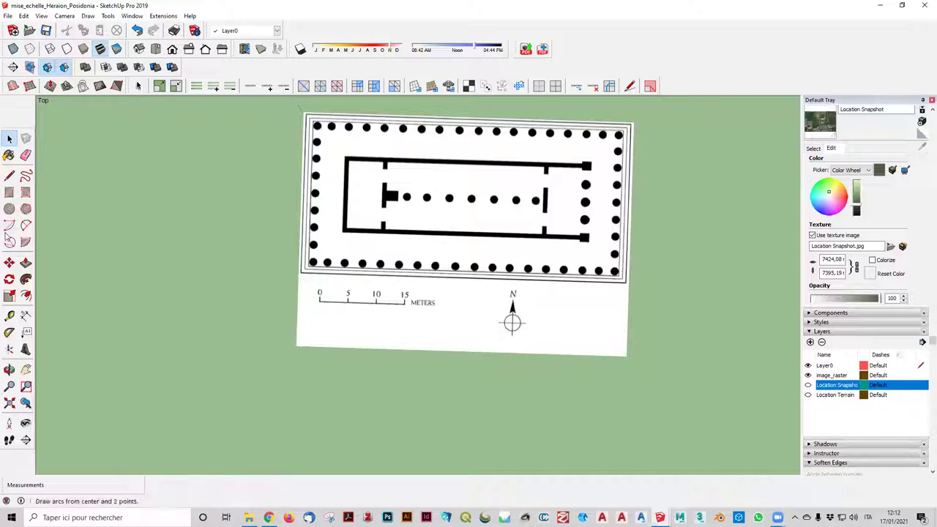
- Draw a rectangle of about 52.8 m by 26.7 m from the stylobate's top-left to bottom-right corner
click(9, 192)
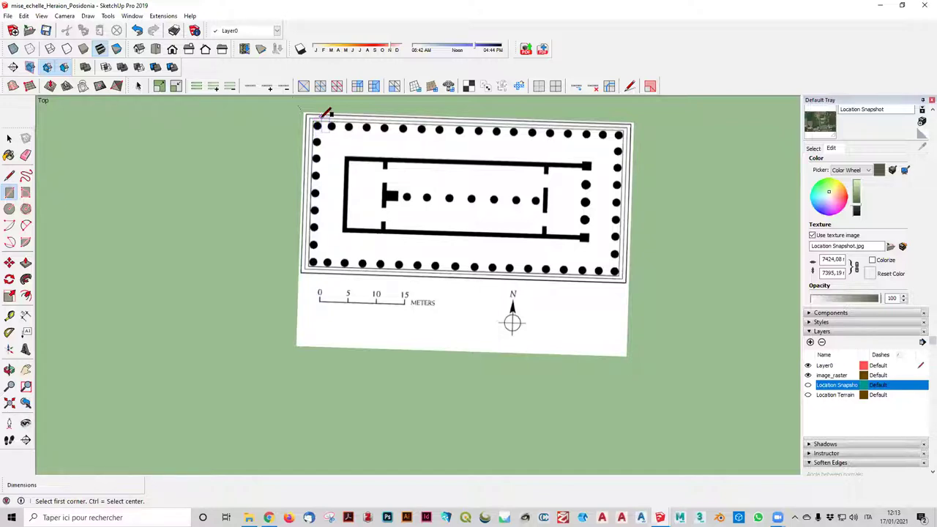
scroll(317, 119, up, 2)
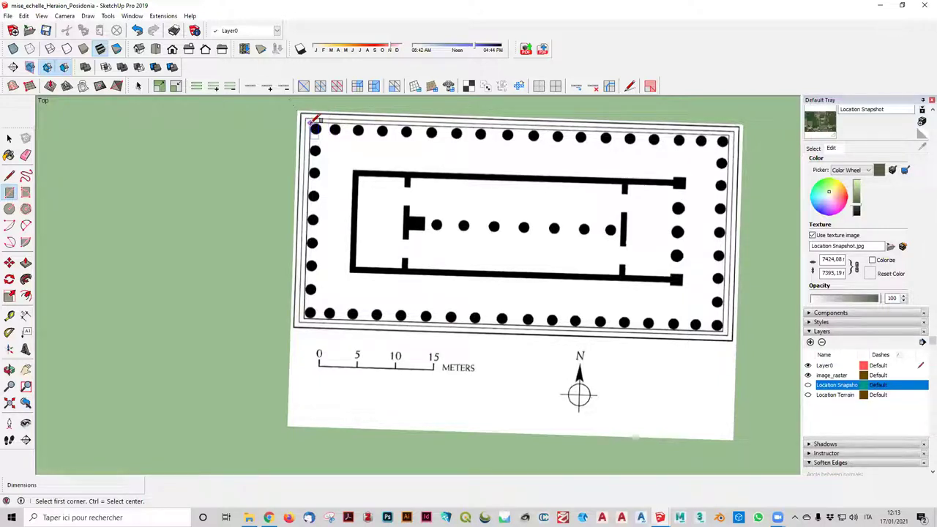
click(311, 122)
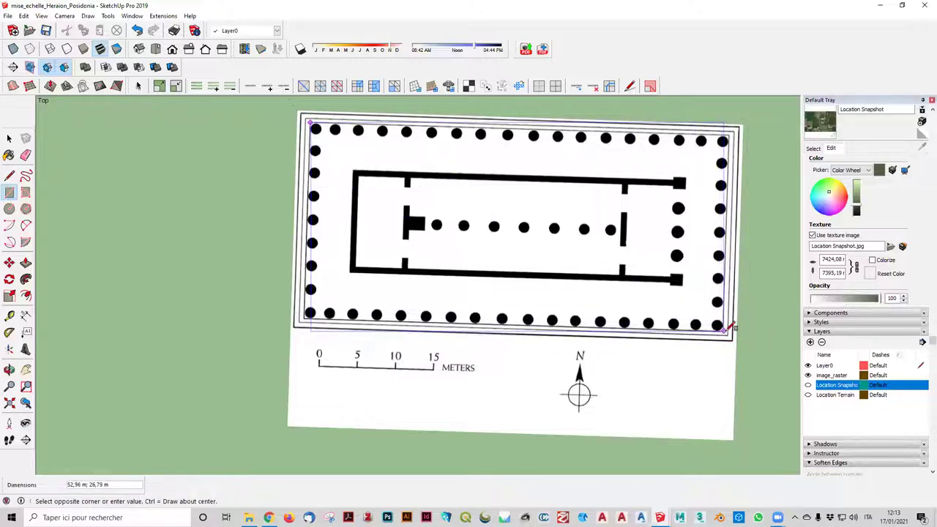
scroll(729, 327, up, 1)
scroll(728, 327, up, 3)
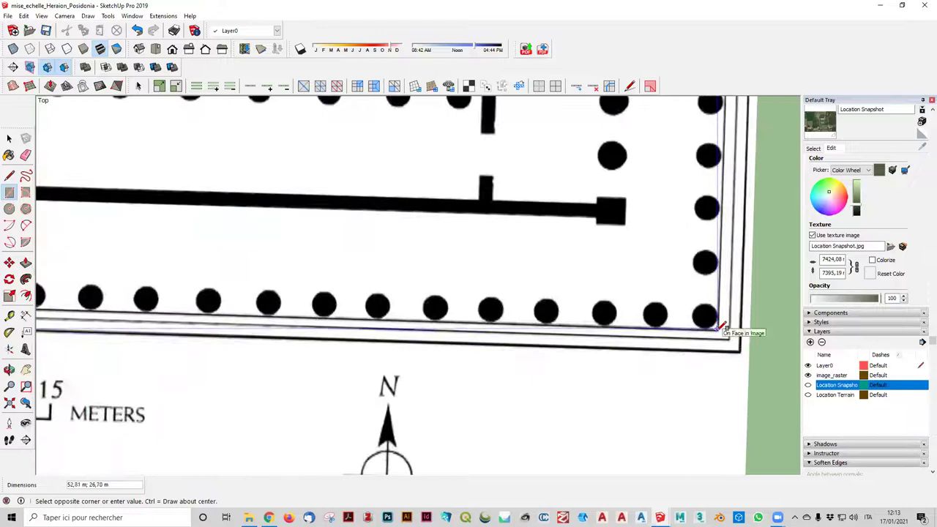
click(722, 328)
scroll(703, 326, down, 3)
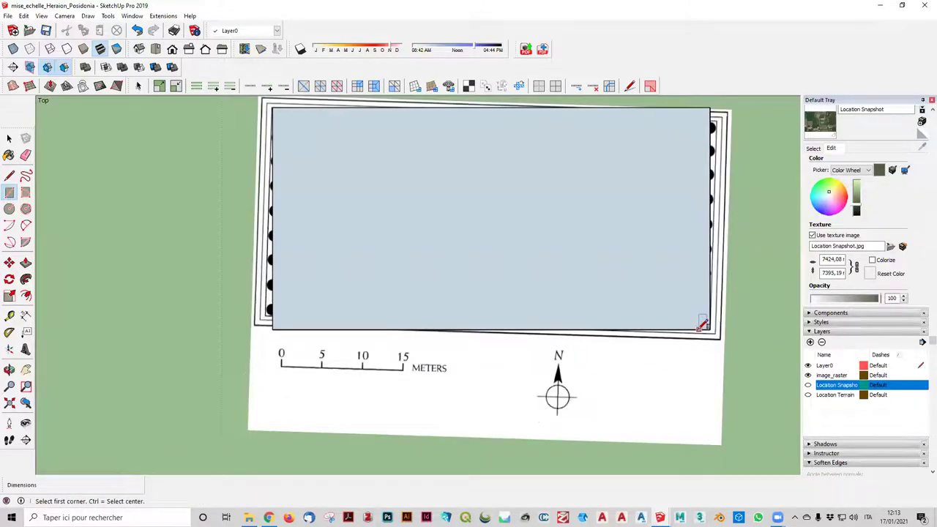
scroll(703, 326, down, 2)
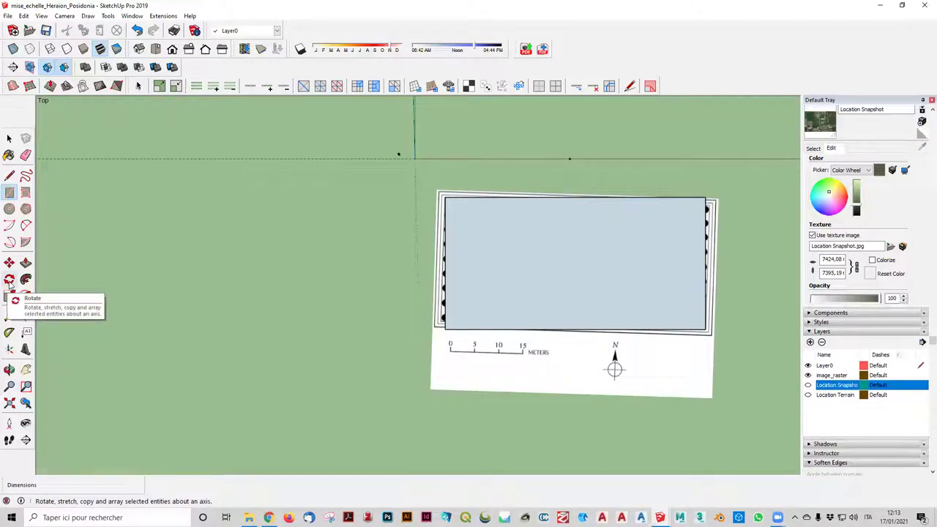
- Try a first rotation of the rectangle about its top-left corner using its top edge as baseline
click(9, 281)
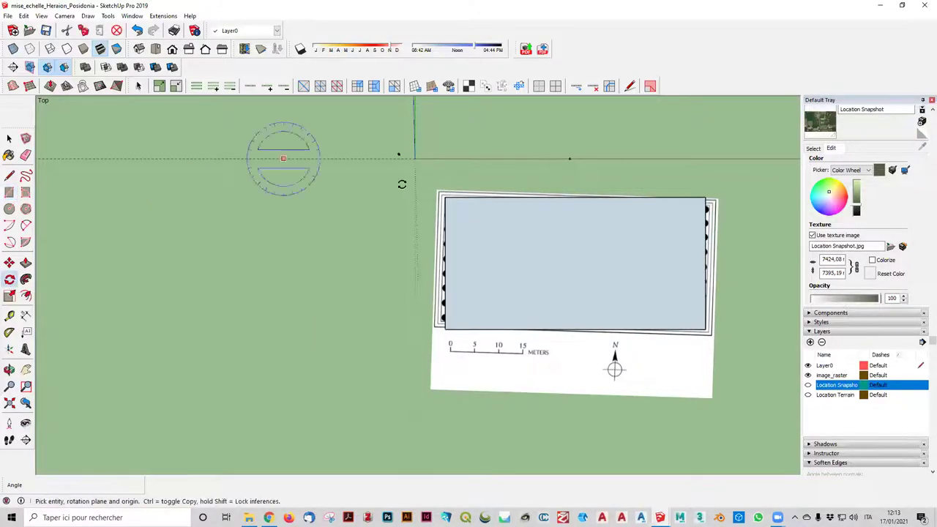
click(448, 196)
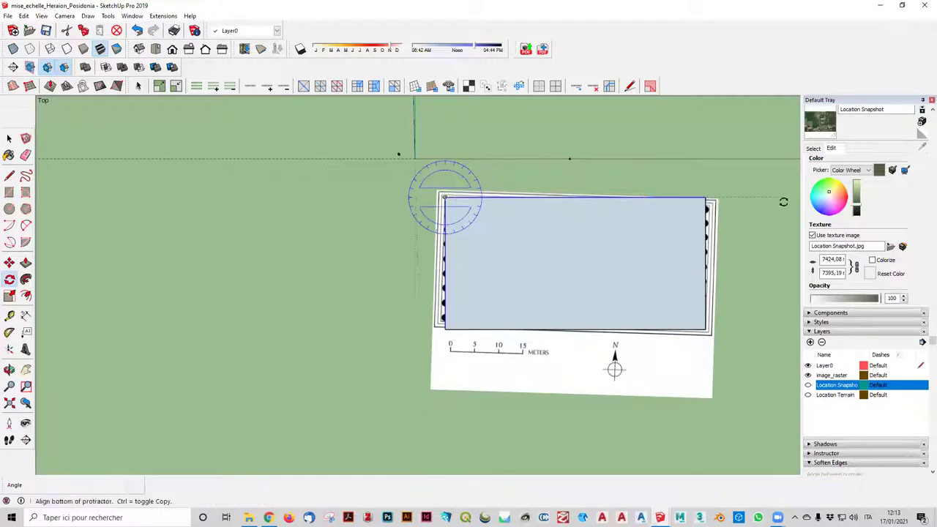
click(707, 196)
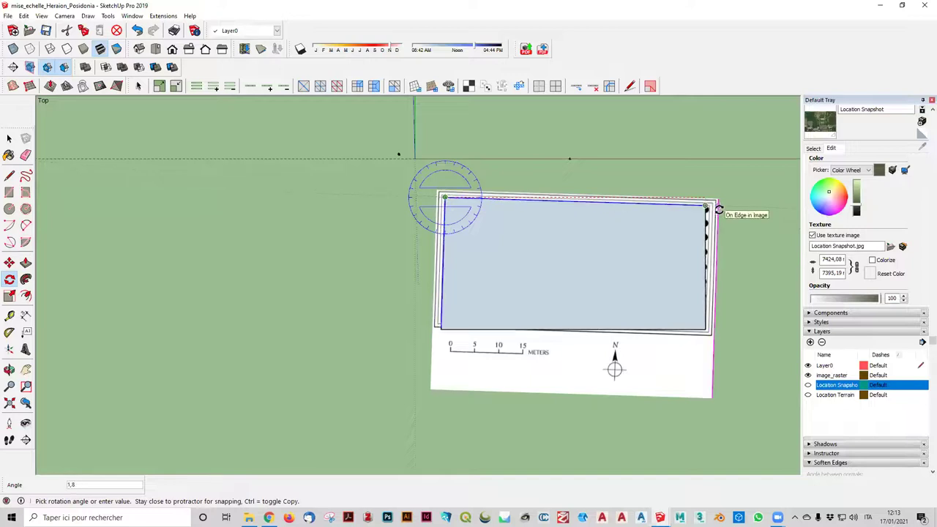
scroll(717, 211, up, 1)
scroll(718, 212, up, 1)
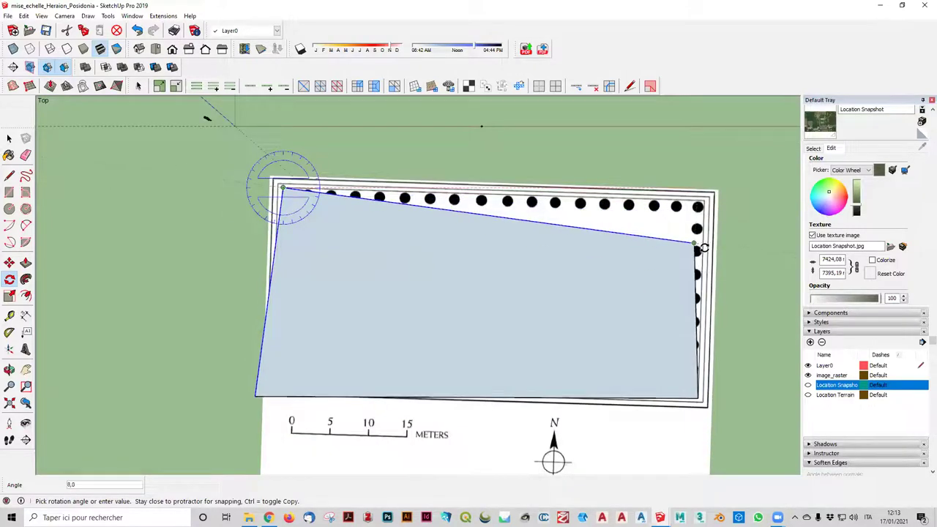
click(705, 246)
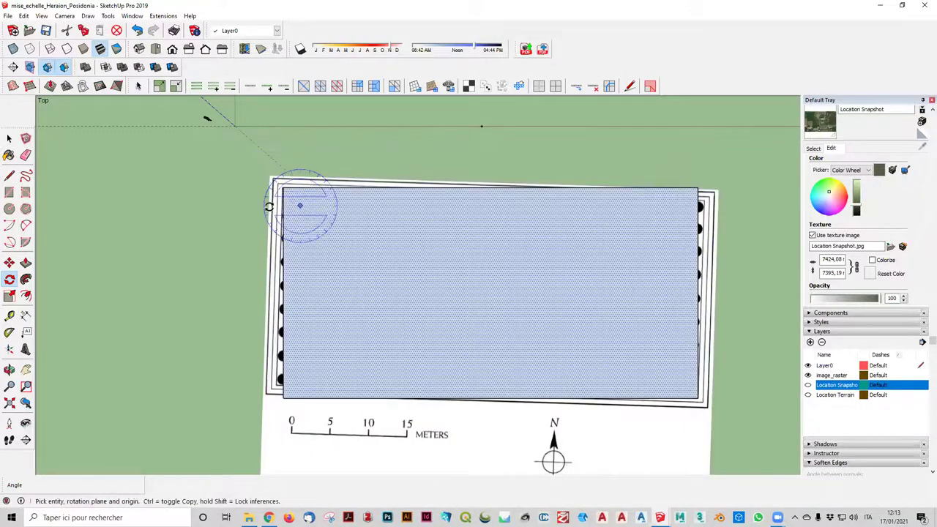
- Select the rectangle and rotate it 1.8° about its top-left corner to match the stylobate edge
click(9, 137)
click(438, 237)
click(9, 262)
click(9, 279)
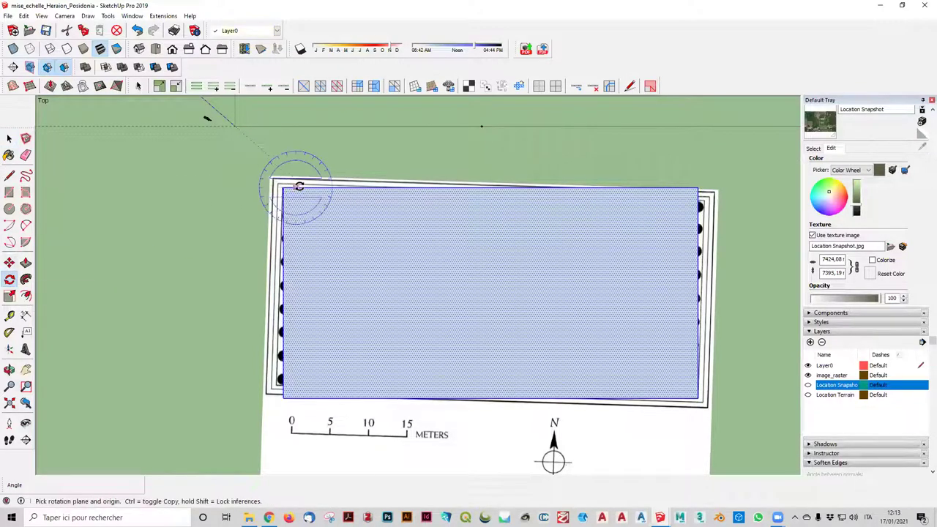
click(283, 188)
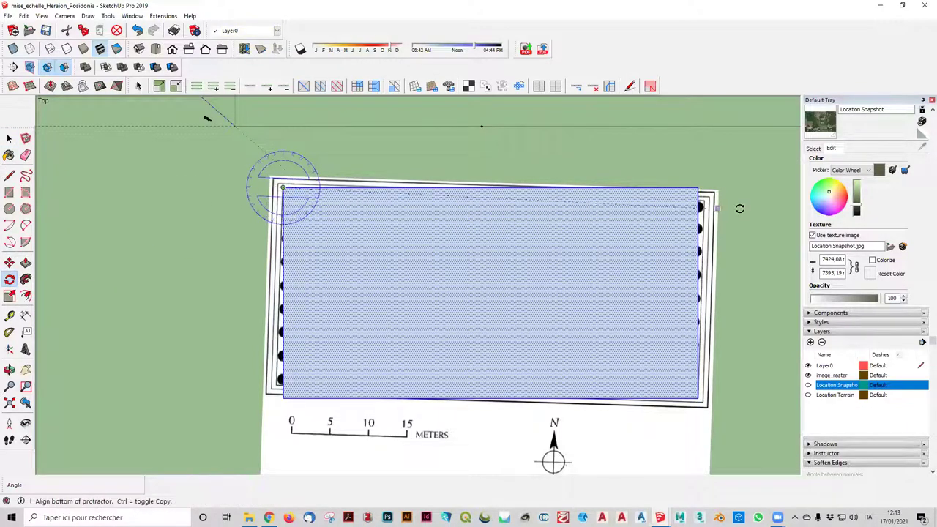
click(694, 190)
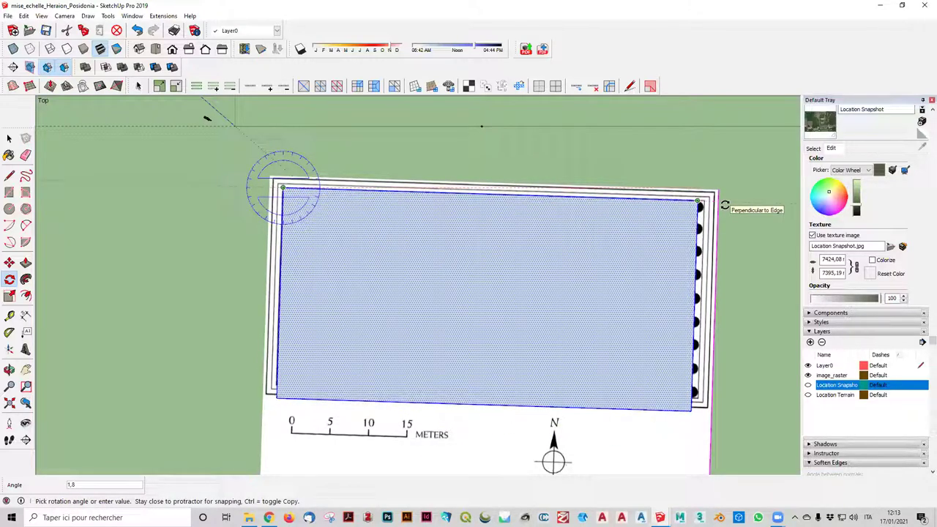
click(703, 200)
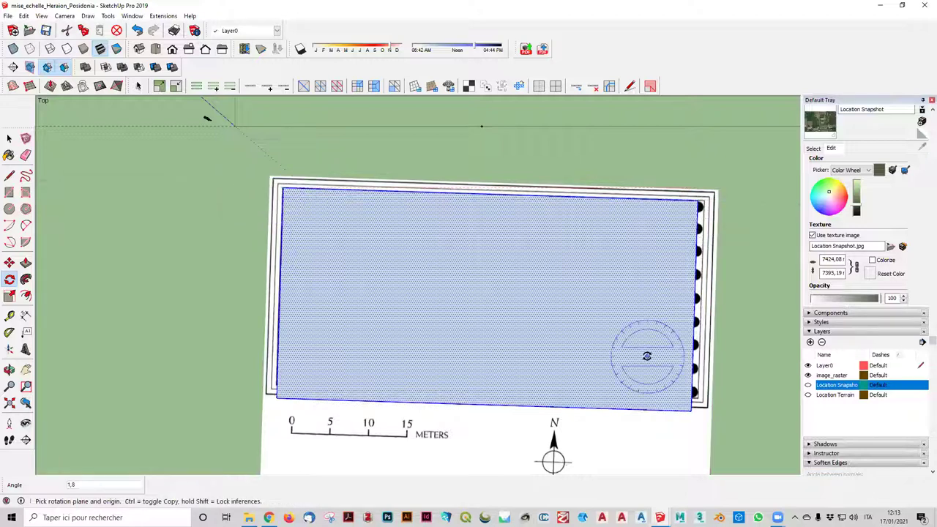
scroll(669, 388, up, 1)
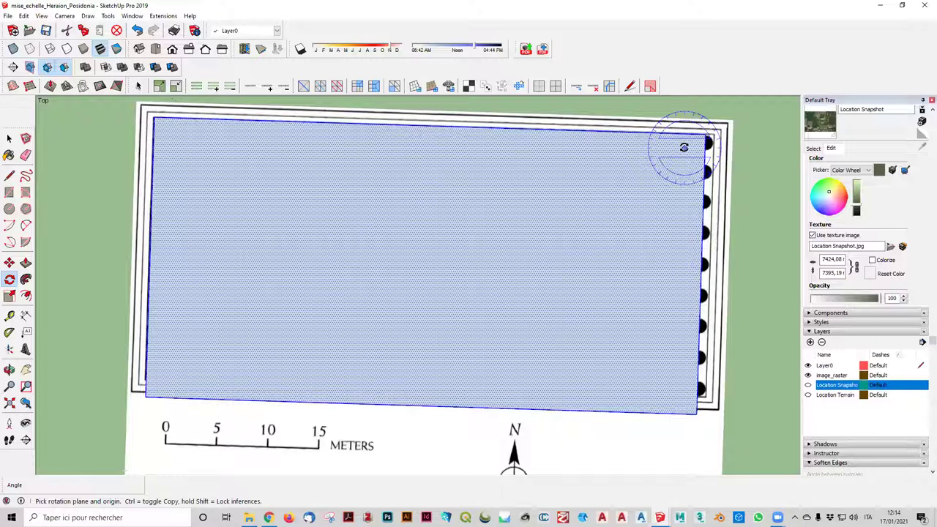
scroll(592, 333, down, 3)
scroll(593, 325, down, 1)
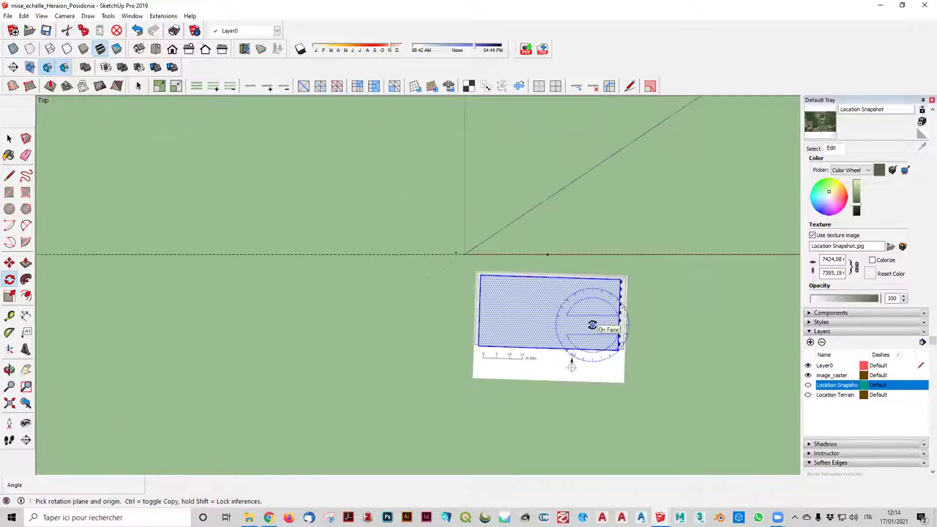